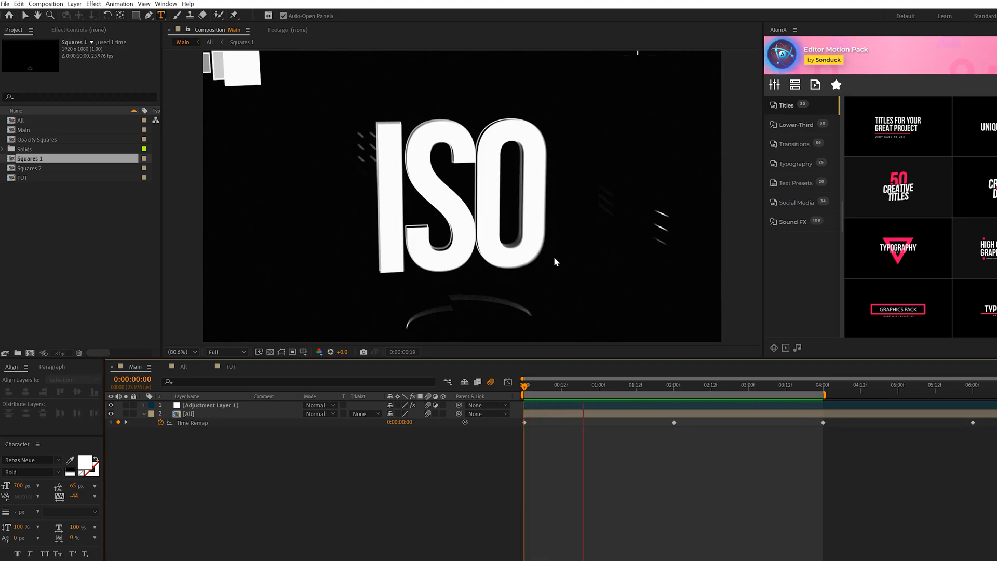
Step: Switch between the TUT and All composition tabs to view the plain white ISO title
click(231, 367)
click(182, 366)
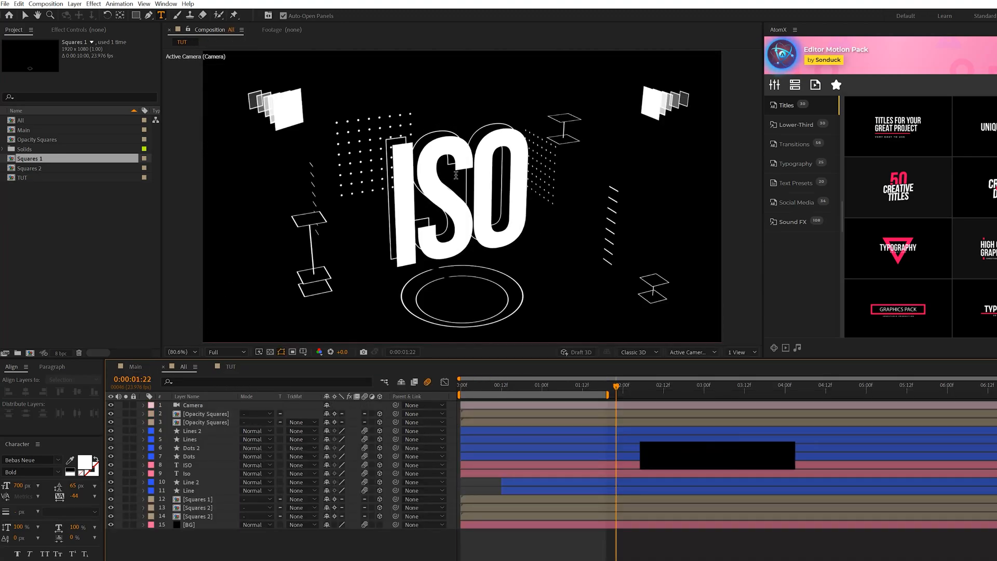
Step: In TUT, select the Title Top text layer, preview it and duplicate it
click(230, 366)
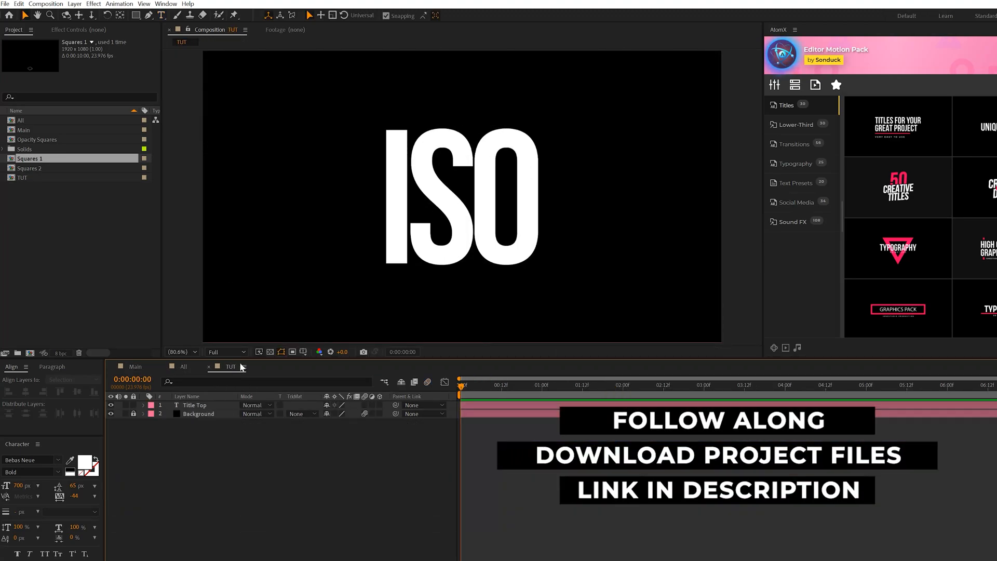
click(228, 405)
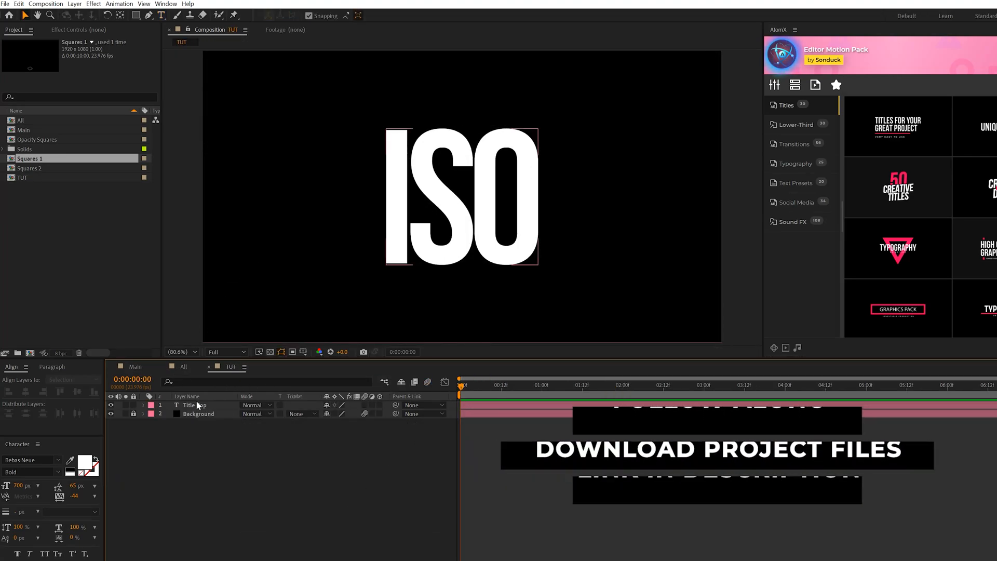
key(space)
key(space)
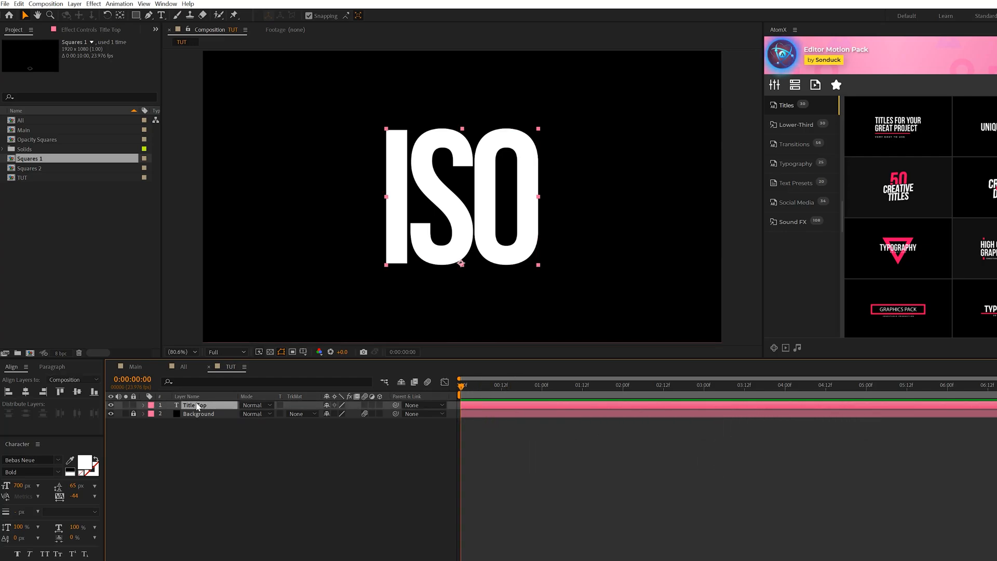
click(17, 3)
click(46, 122)
Step: Make the copy a 3D layer named Title Back below Title Top, drawn as a 3 px stroke without fill, and solo it
click(380, 405)
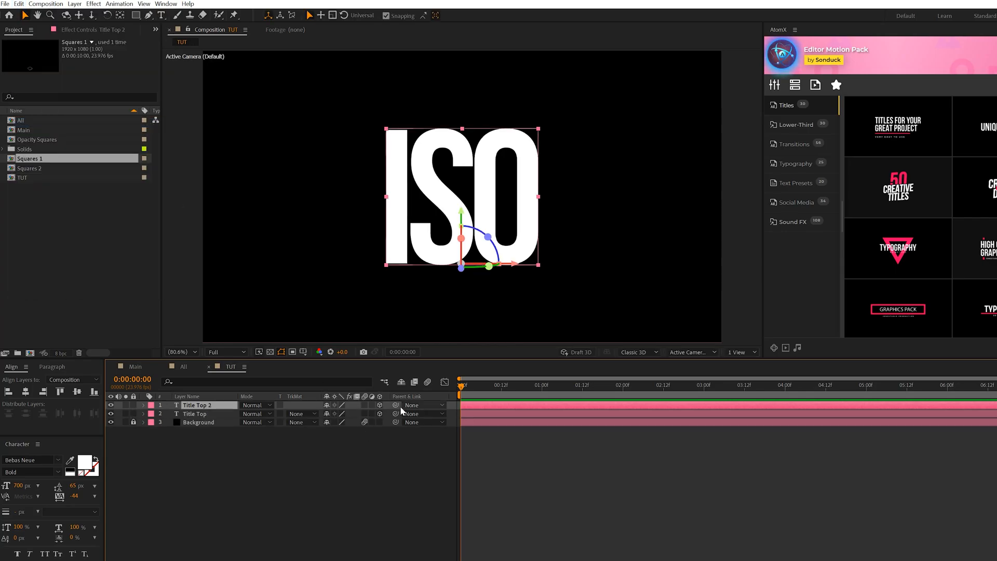
drag(198, 419, 200, 420)
text(Back)
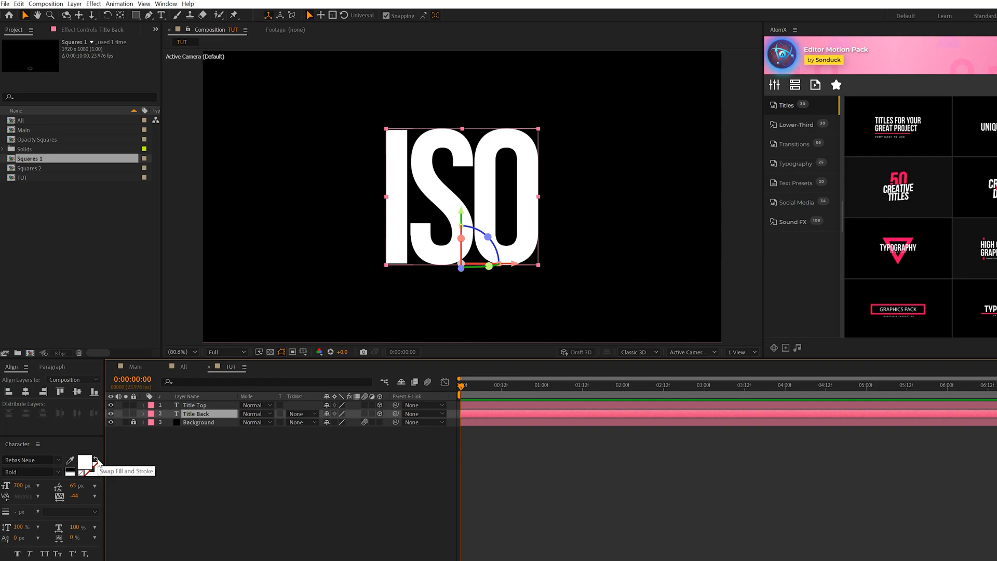
click(96, 461)
click(125, 414)
click(232, 530)
click(195, 414)
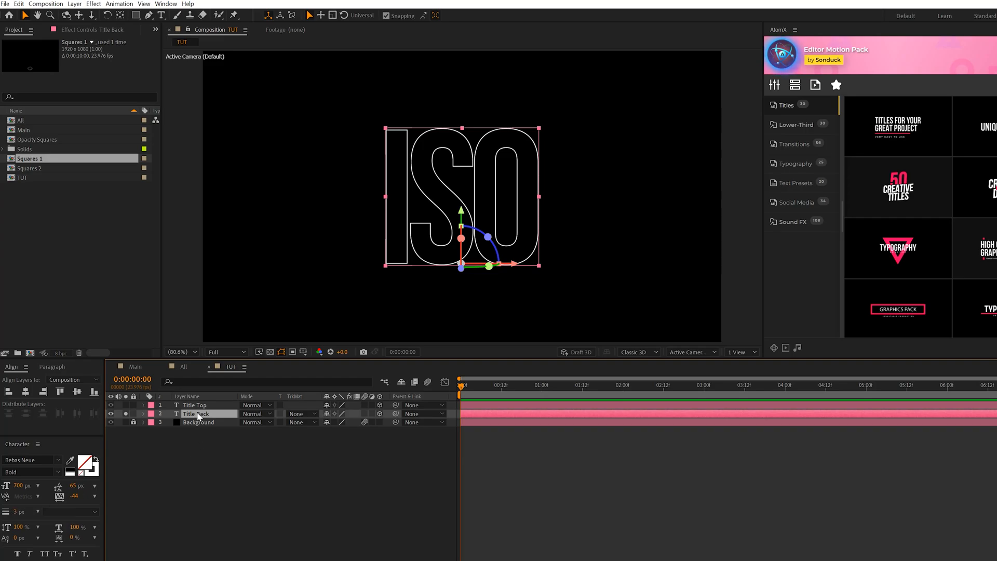
Step: Keyframe Title Back's Position so its Z depth goes from 0 at 0:00 to 70 at 1:17
key(p)
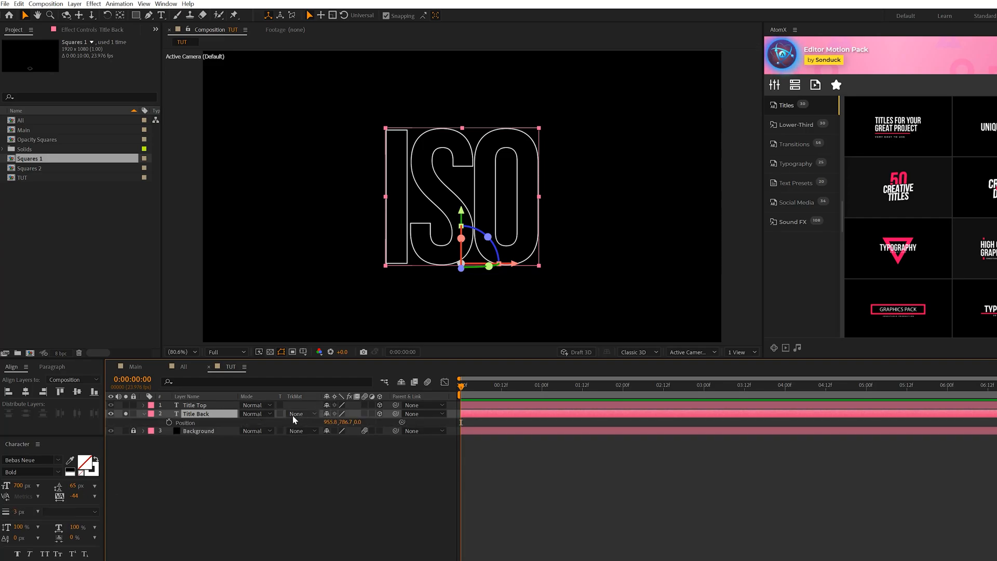
click(169, 423)
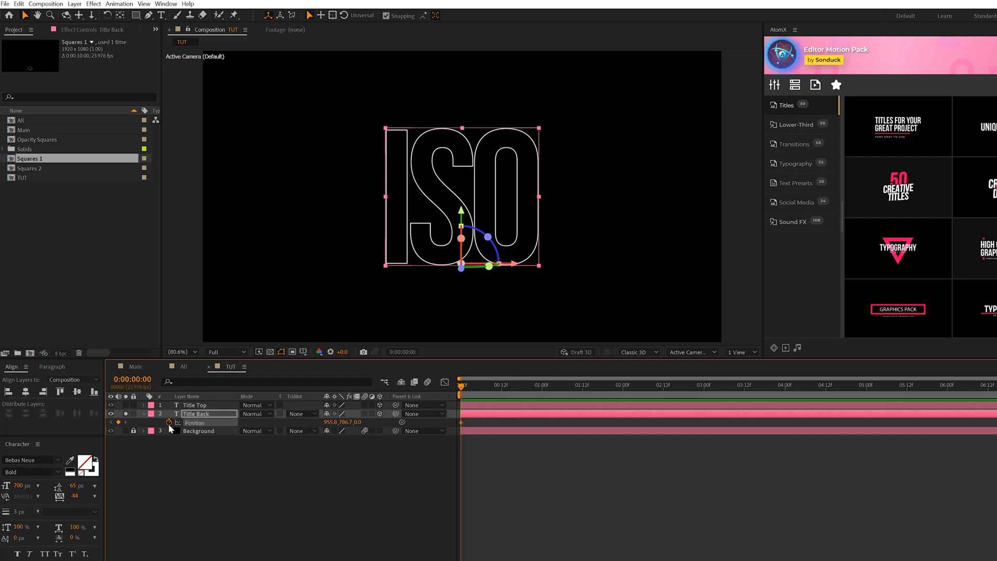
drag(465, 385, 600, 390)
click(322, 452)
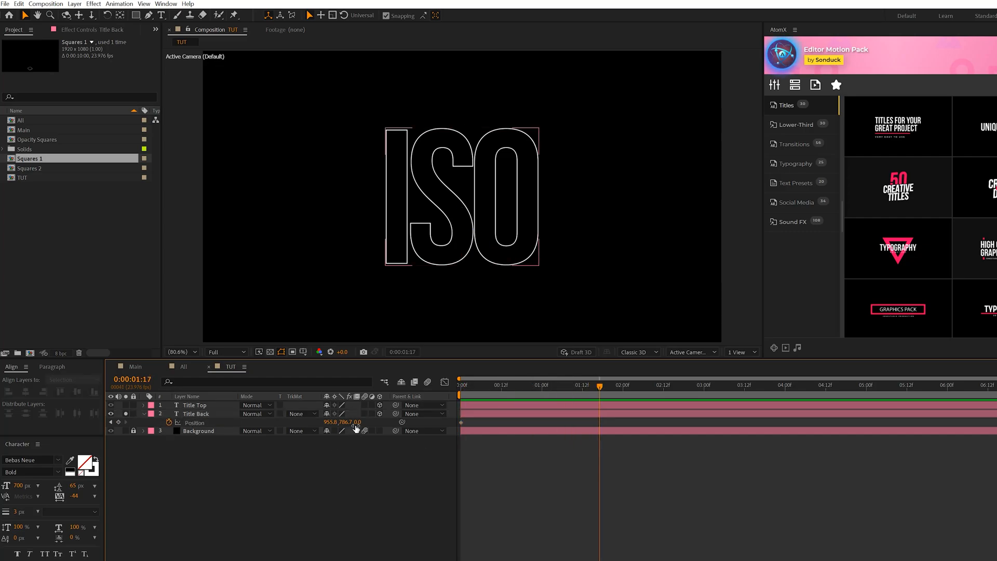
mouse_move(359, 422)
mouse_down()
mouse_move(390, 424)
mouse_move(369, 430)
mouse_up()
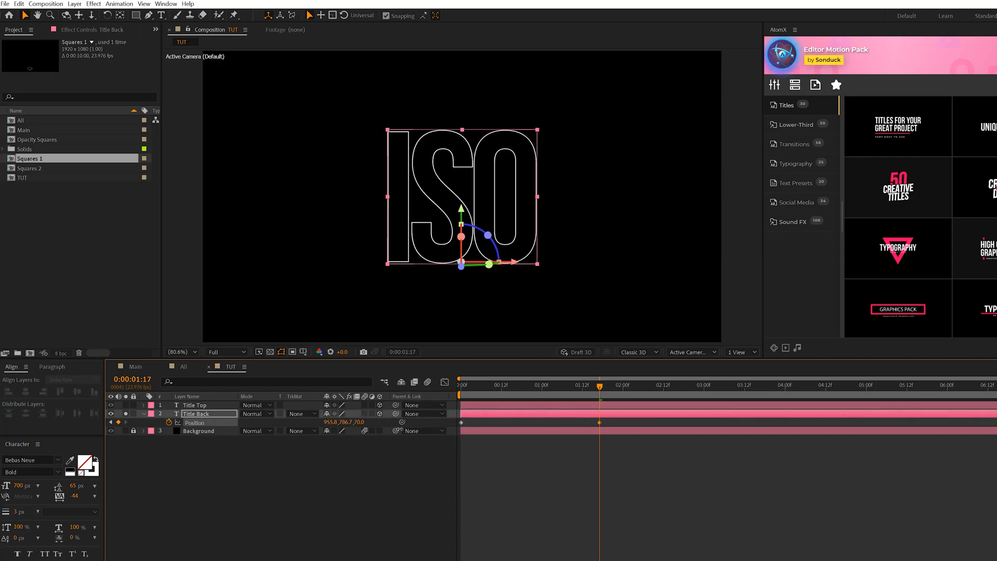
click(347, 454)
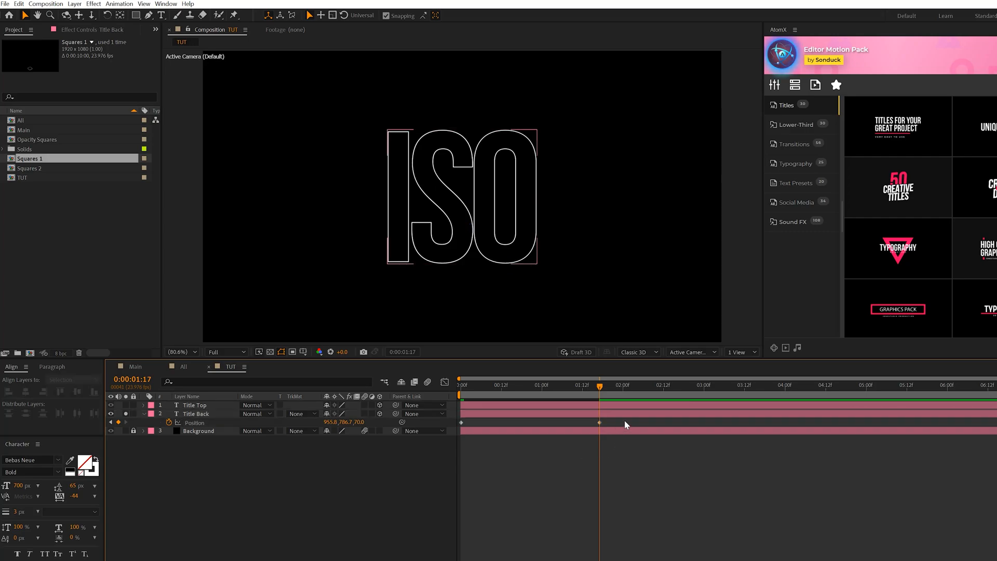
Step: Strongly ease both Position keyframes in the Graph Editor, then return to the timeline start
drag(624, 424, 411, 440)
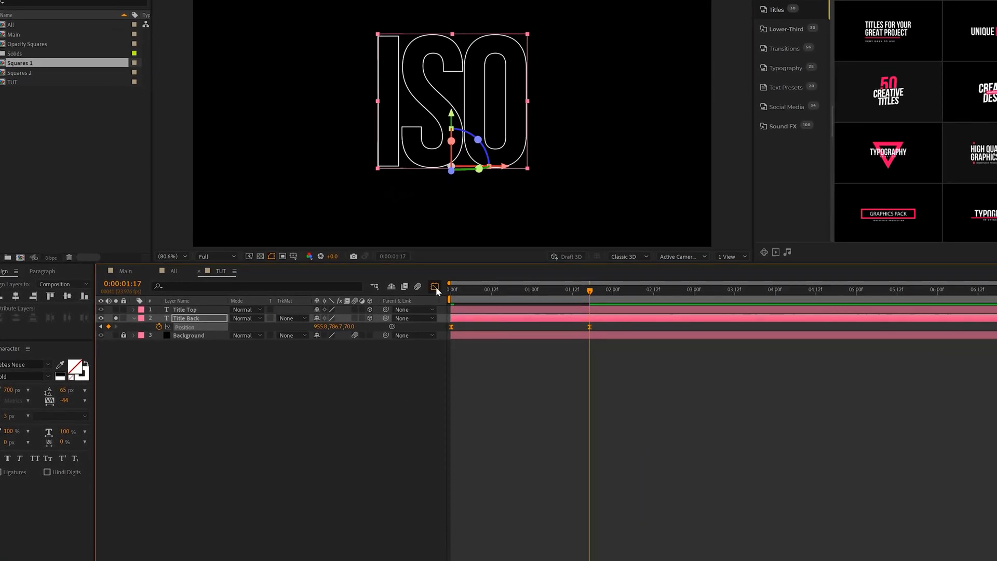
key(shift+F3)
drag(404, 542, 405, 539)
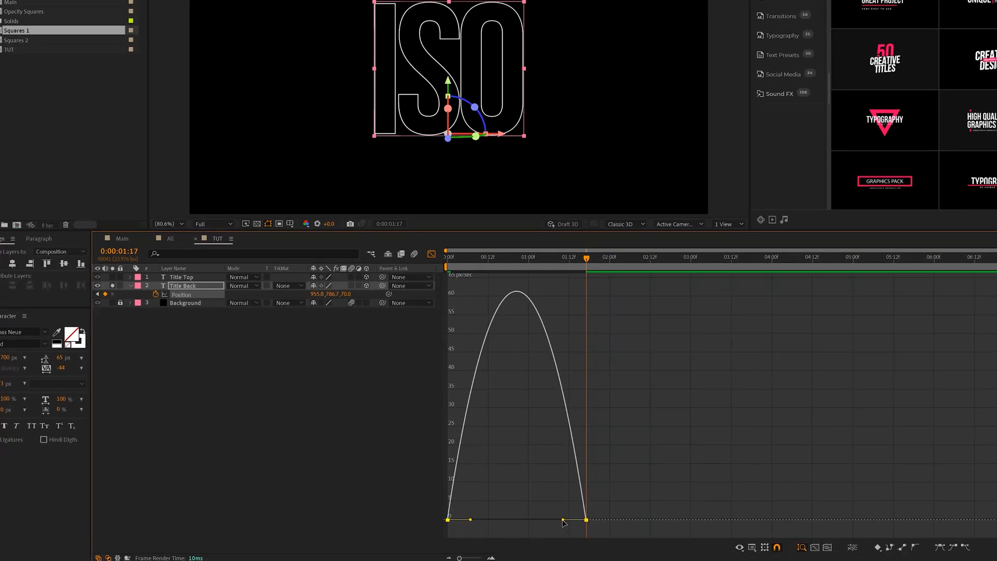
mouse_move(563, 522)
mouse_down()
mouse_move(516, 520)
mouse_move(533, 517)
mouse_up()
click(591, 411)
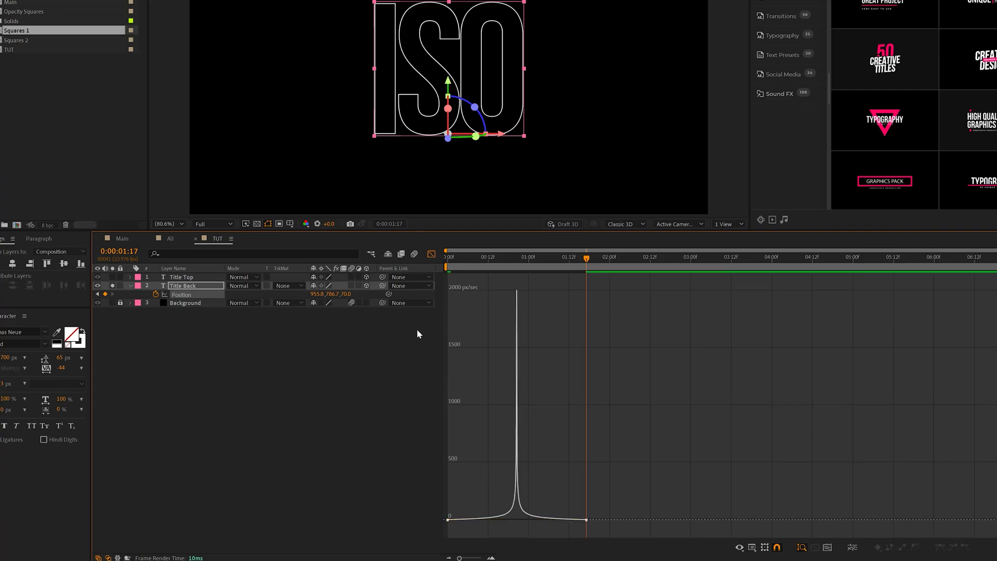
click(431, 254)
key(Home)
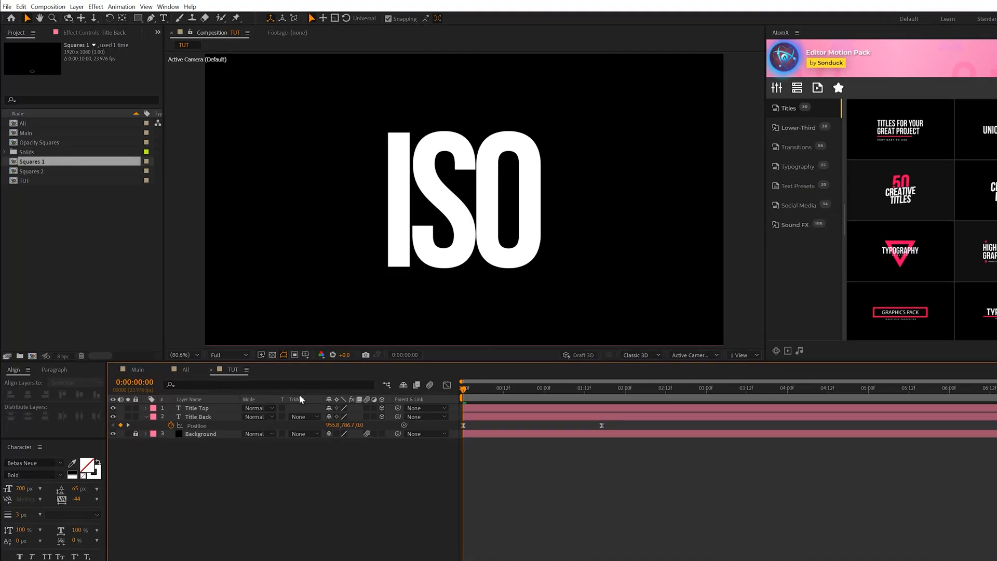
Step: Add Camera 1, start keyframing its Position and move to 1:17
click(76, 7)
mouse_move(141, 17)
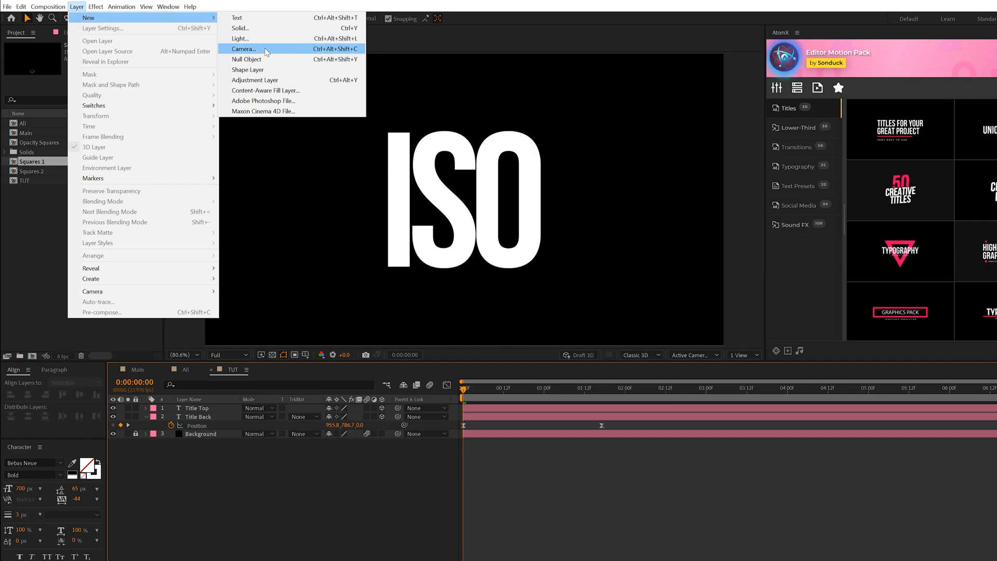
click(266, 50)
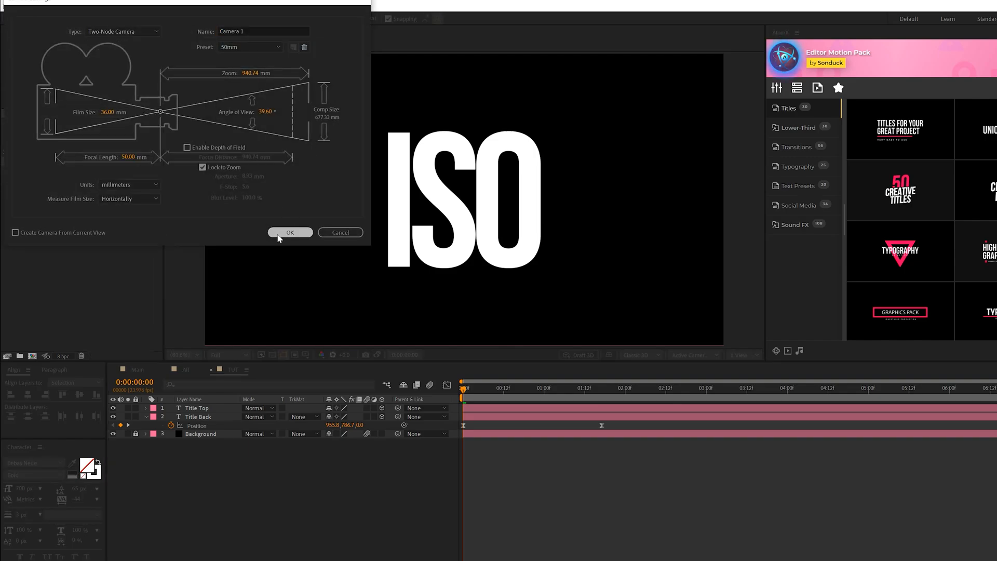
click(288, 231)
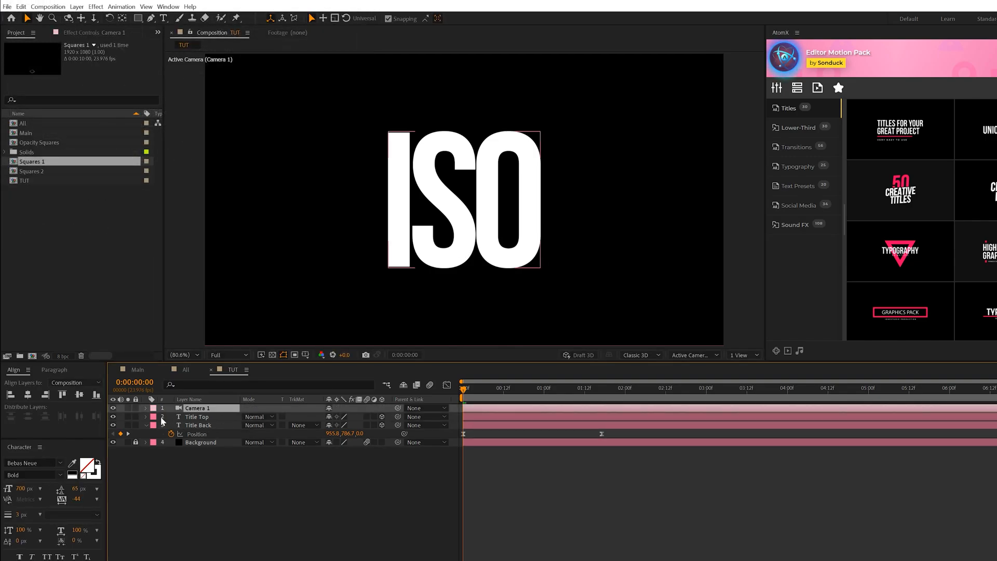
key(p)
click(171, 416)
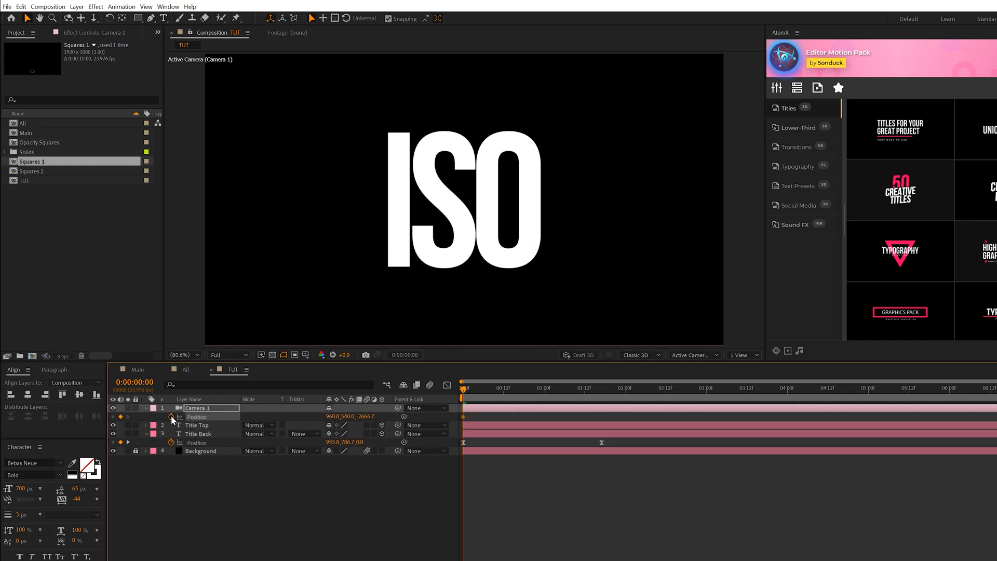
click(599, 390)
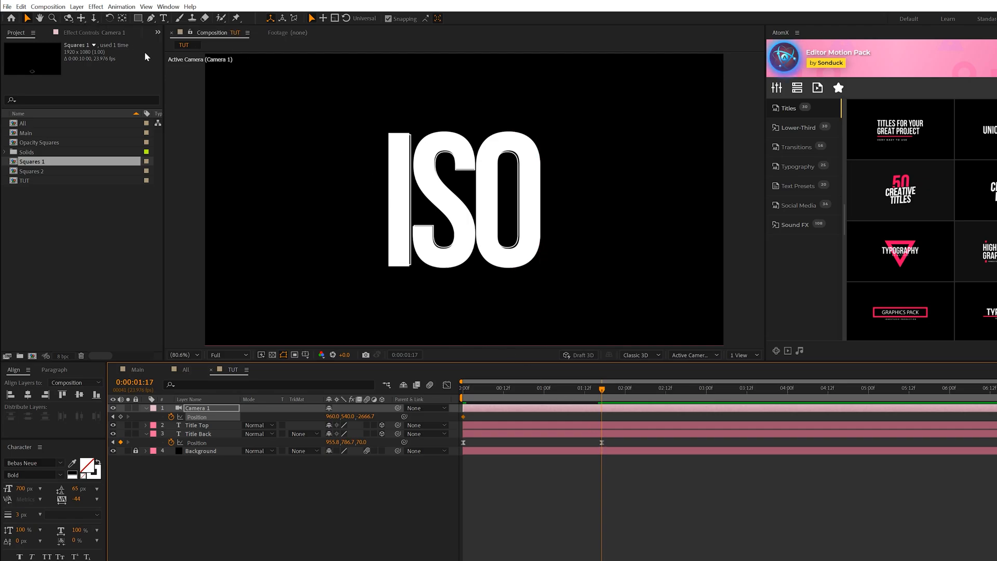
Step: Orbit the camera to a tilted isometric view of ISO, ease both keyframes and preview the move
key(c)
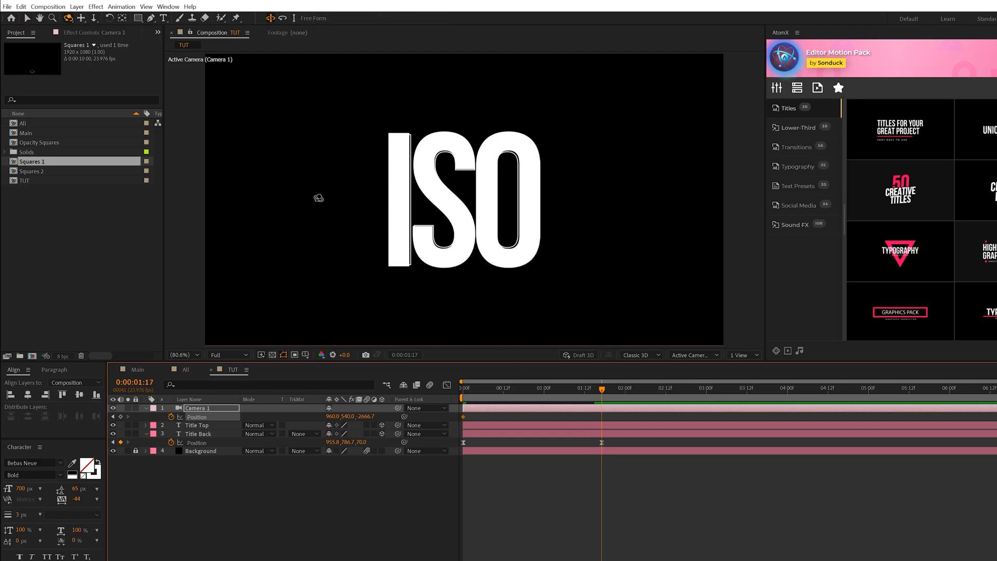
drag(360, 206, 380, 209)
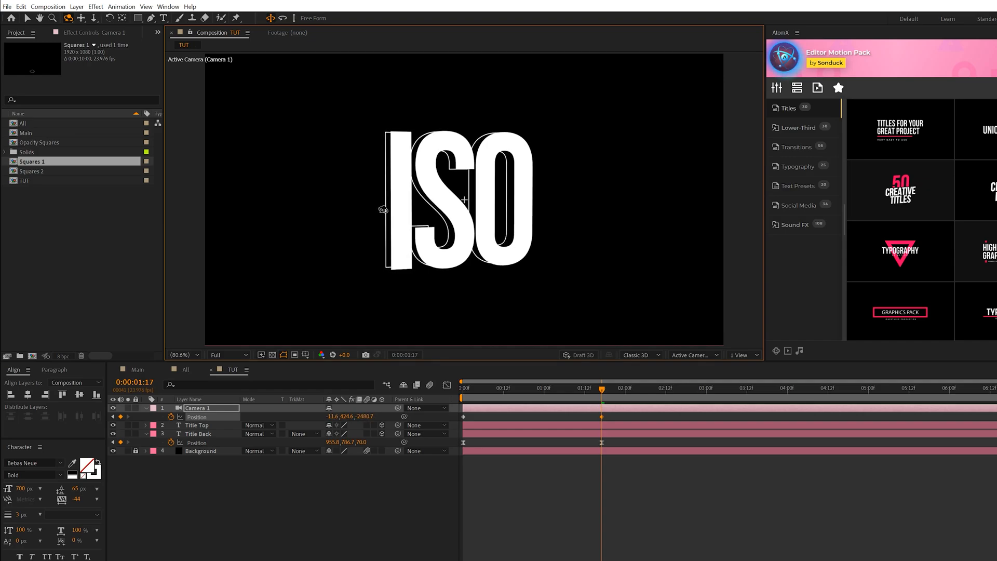
mouse_move(380, 208)
mouse_down()
mouse_move(460, 229)
mouse_move(457, 244)
mouse_move(496, 319)
mouse_up()
key(v)
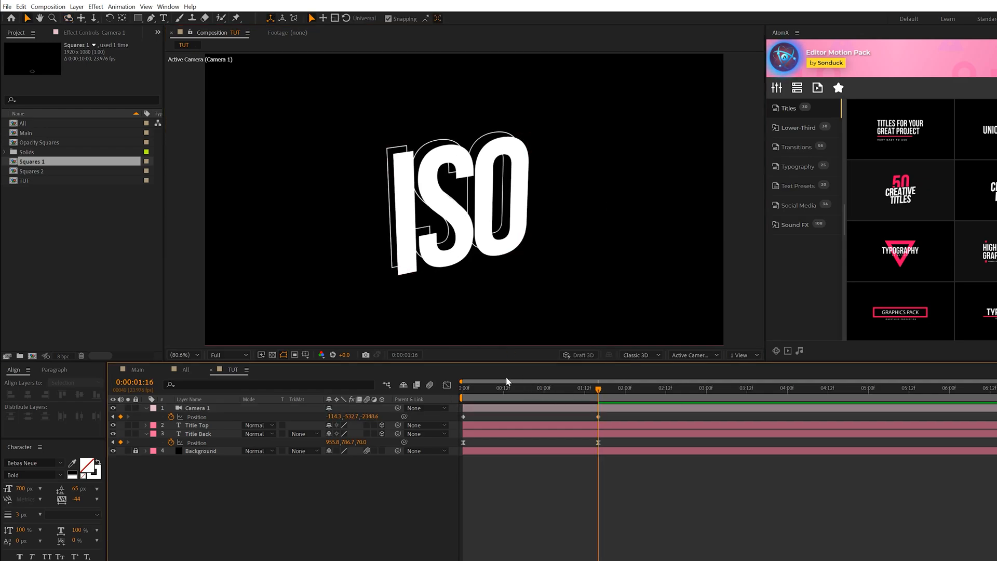
drag(631, 419, 429, 427)
click(447, 384)
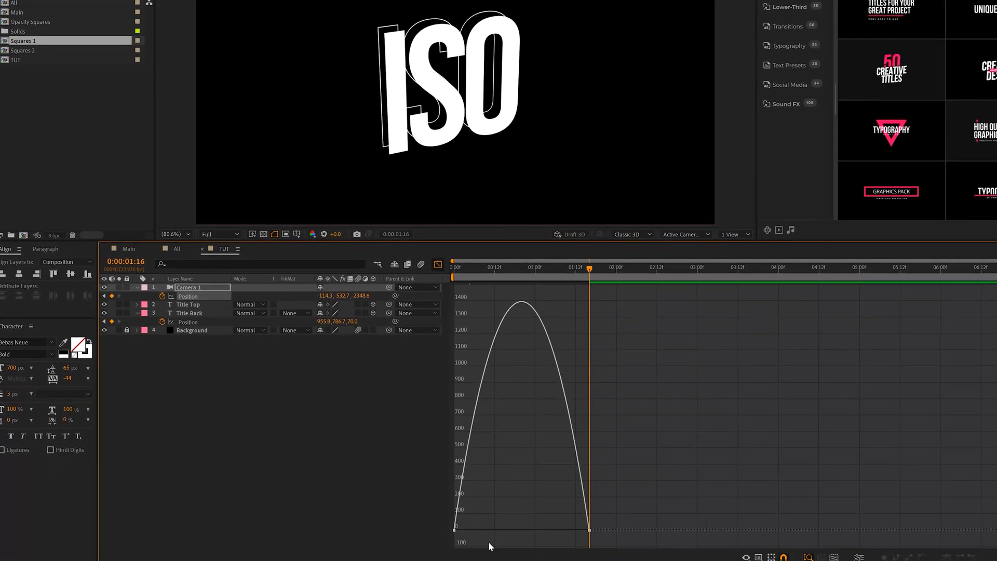
key(shift+F3)
key(space)
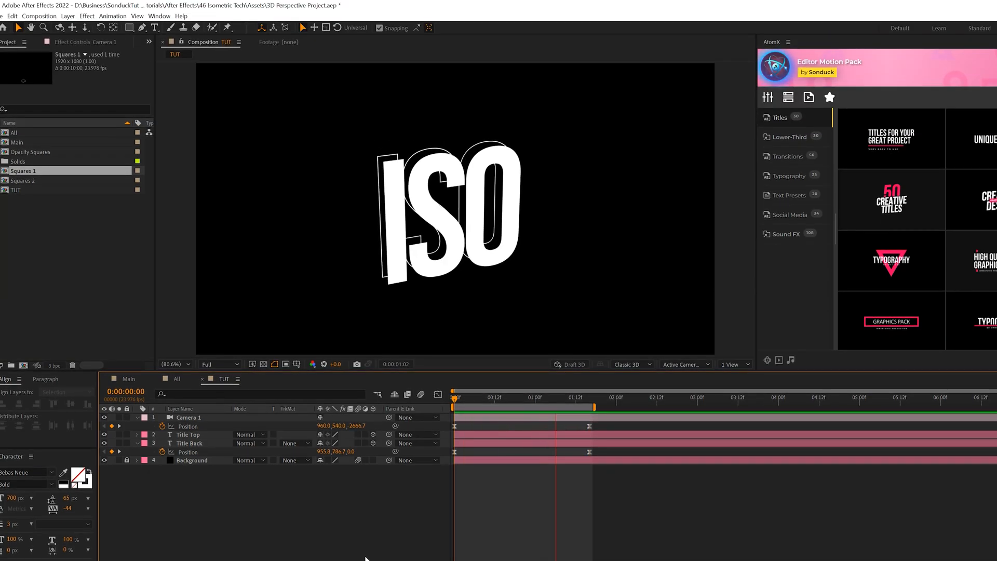
Step: Preview the All composition, then hide both ISO title layers in TUT
click(185, 367)
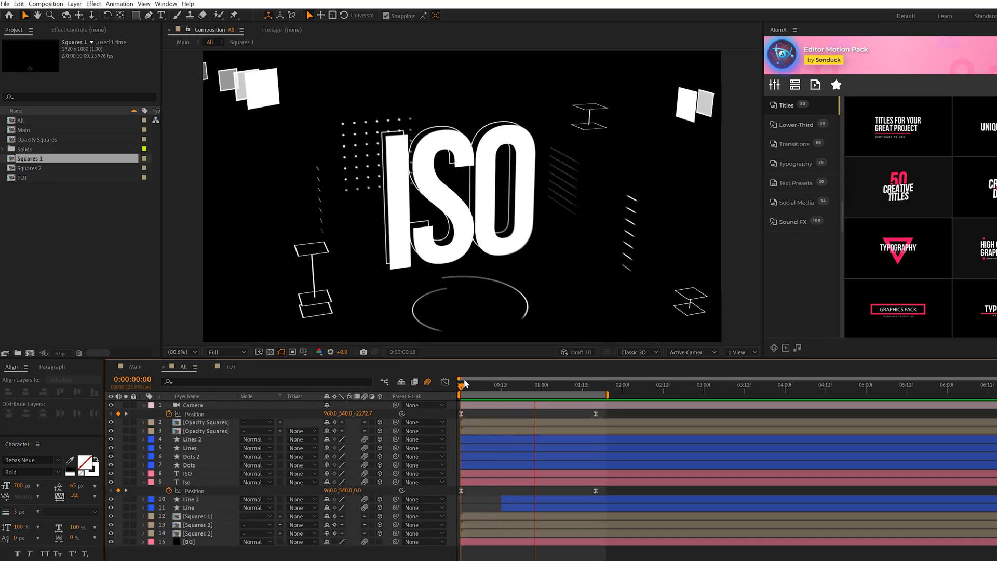
key(space)
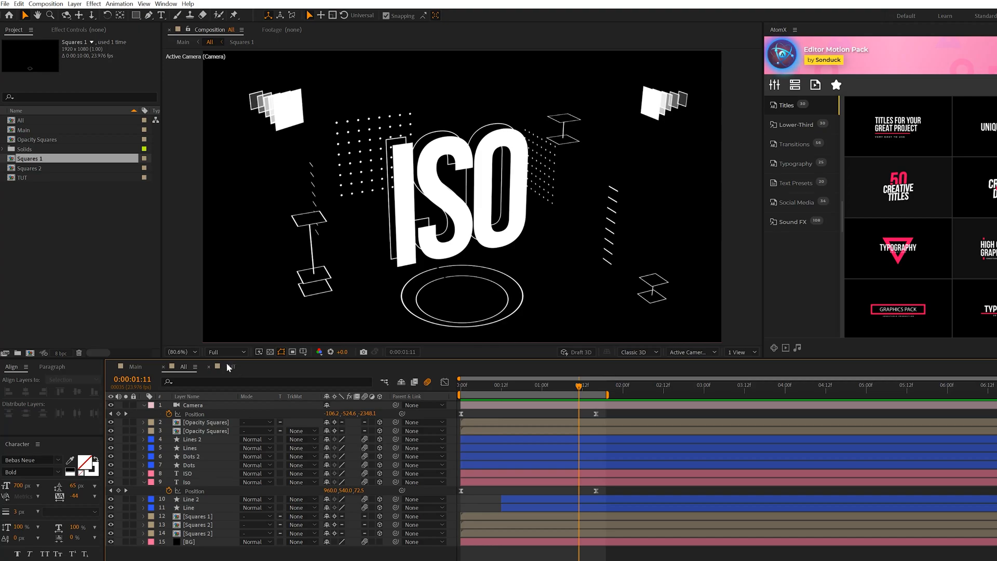
click(228, 367)
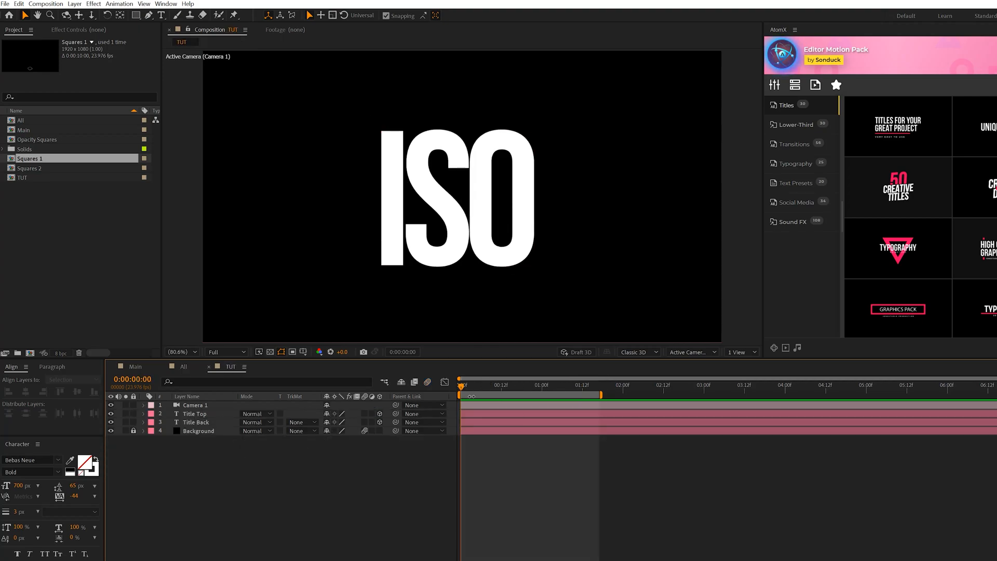
click(111, 422)
Step: Draw a short horizontal line with the Pen tool and centre its anchor point
click(149, 16)
click(356, 130)
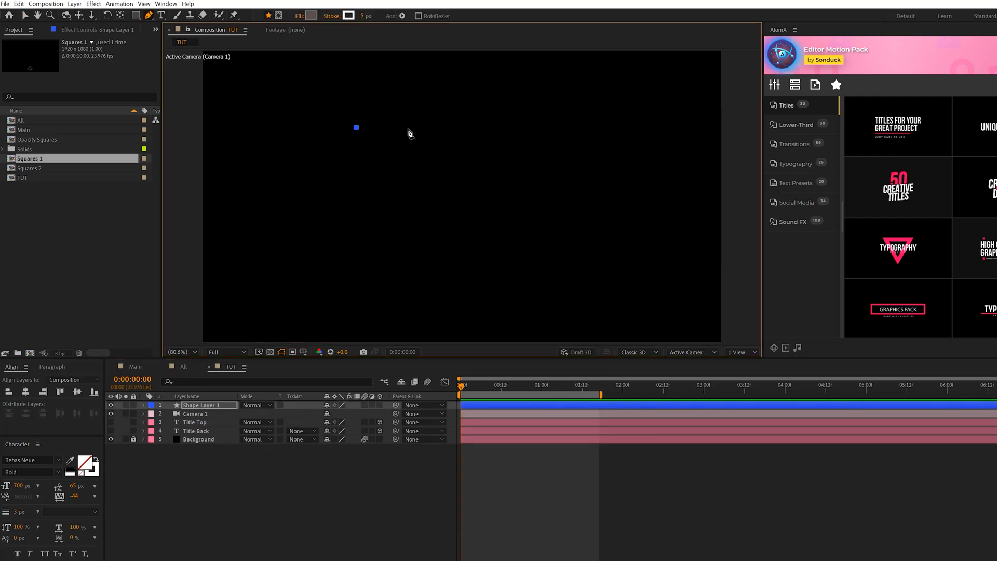
click(405, 128)
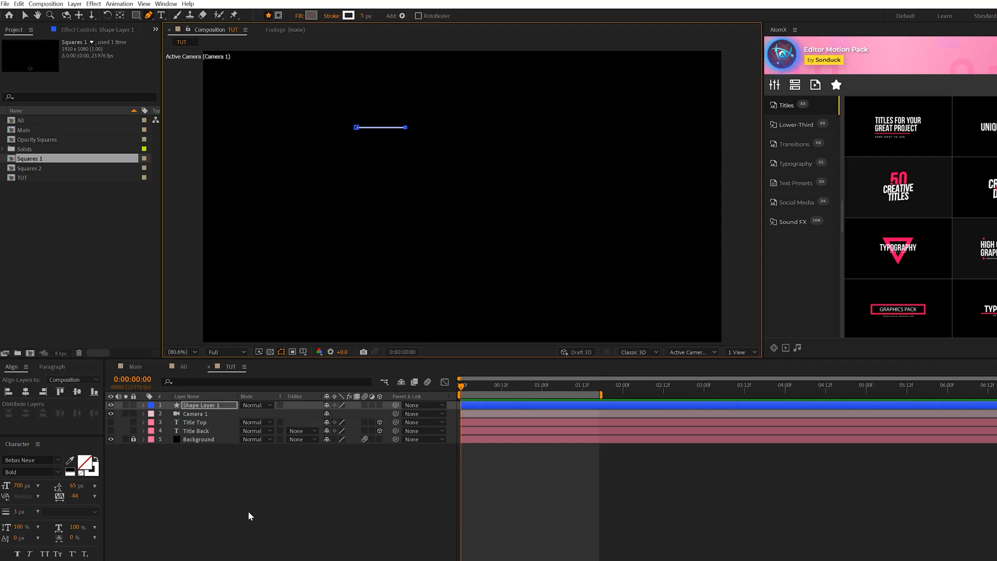
key(v)
key(u)
key(u)
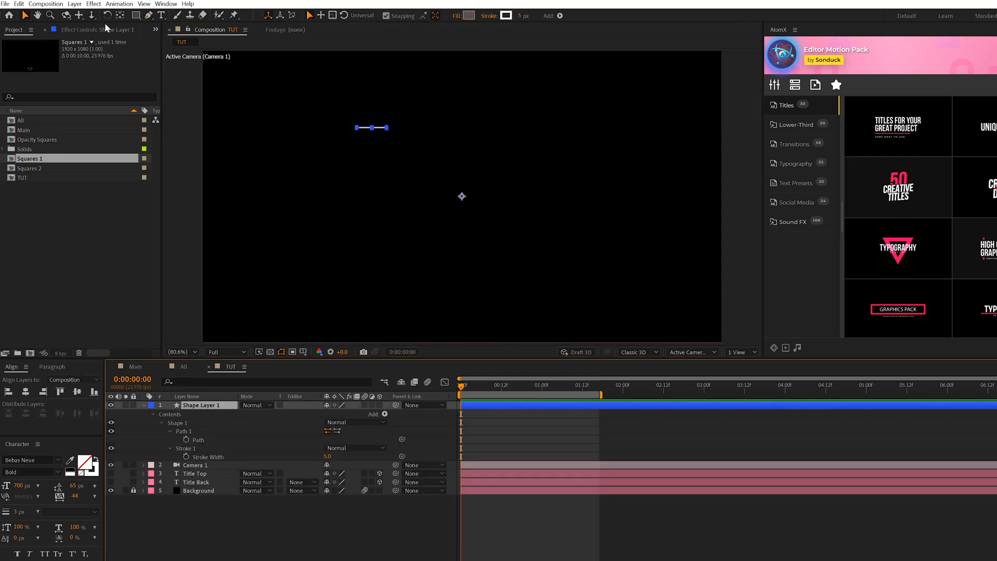
click(121, 15)
key(ctrl+alt+Home)
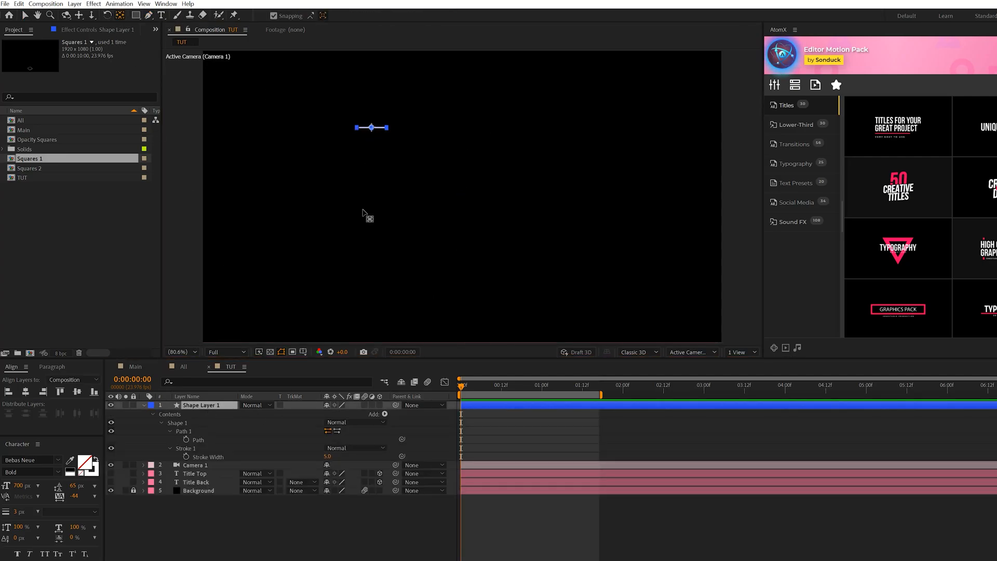
Step: Add a Repeater to the line with copy offset 0, 39 so copies stack vertically
click(384, 415)
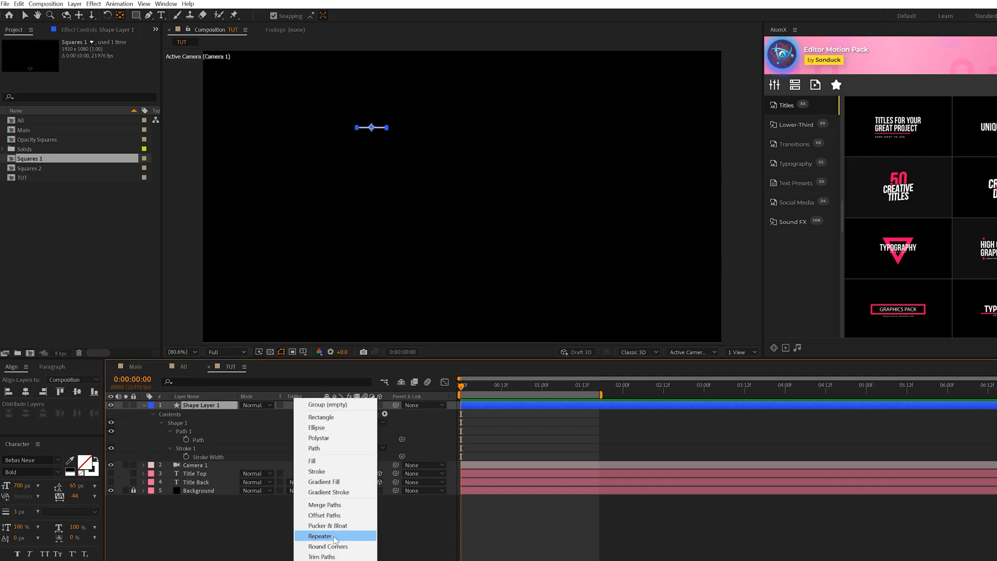
click(327, 537)
click(161, 466)
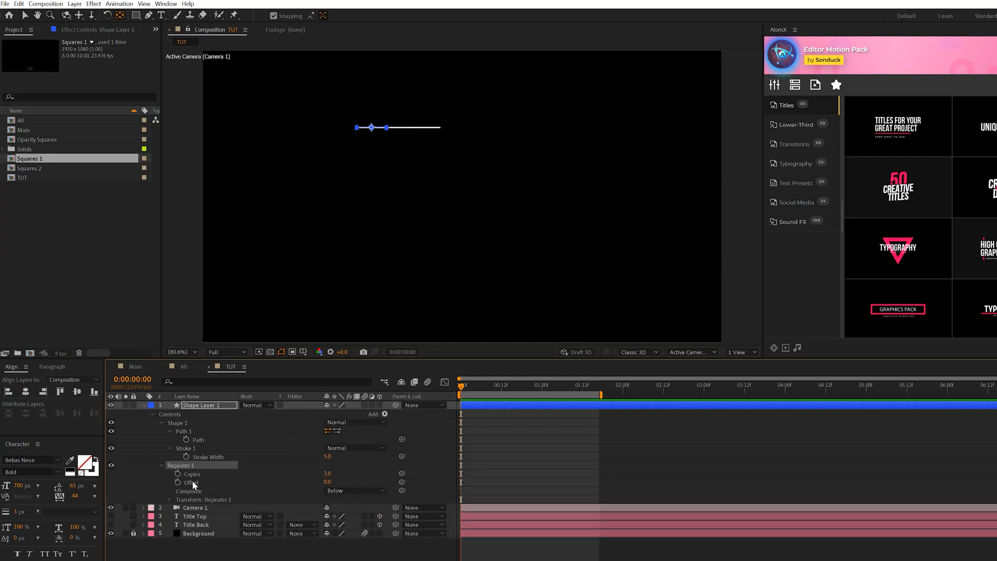
click(167, 500)
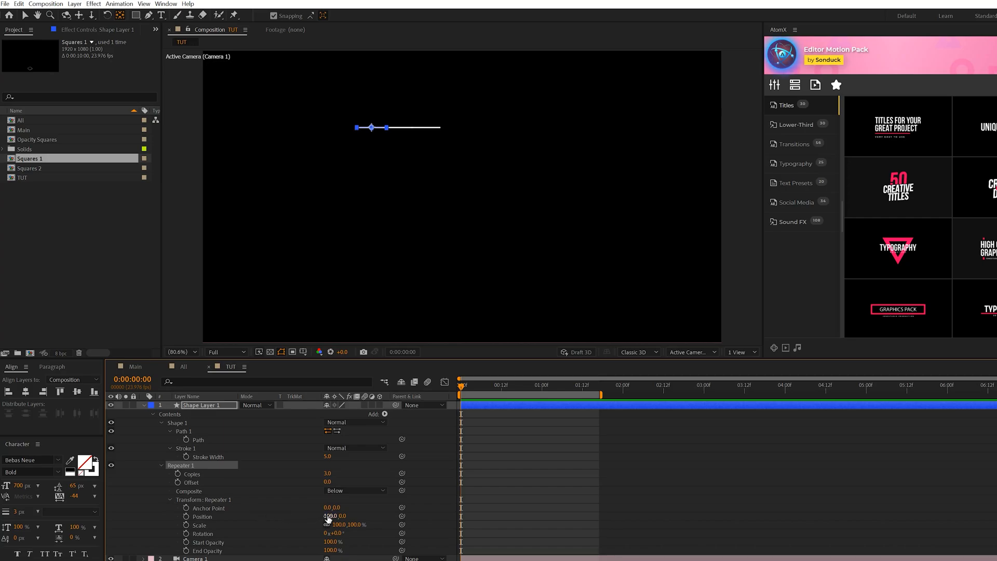
click(378, 511)
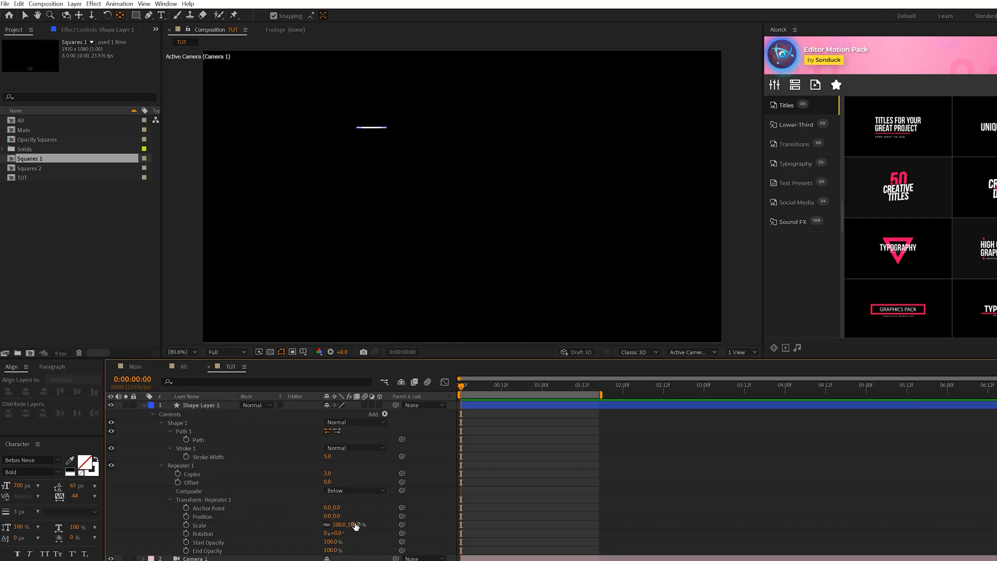
drag(335, 516, 354, 167)
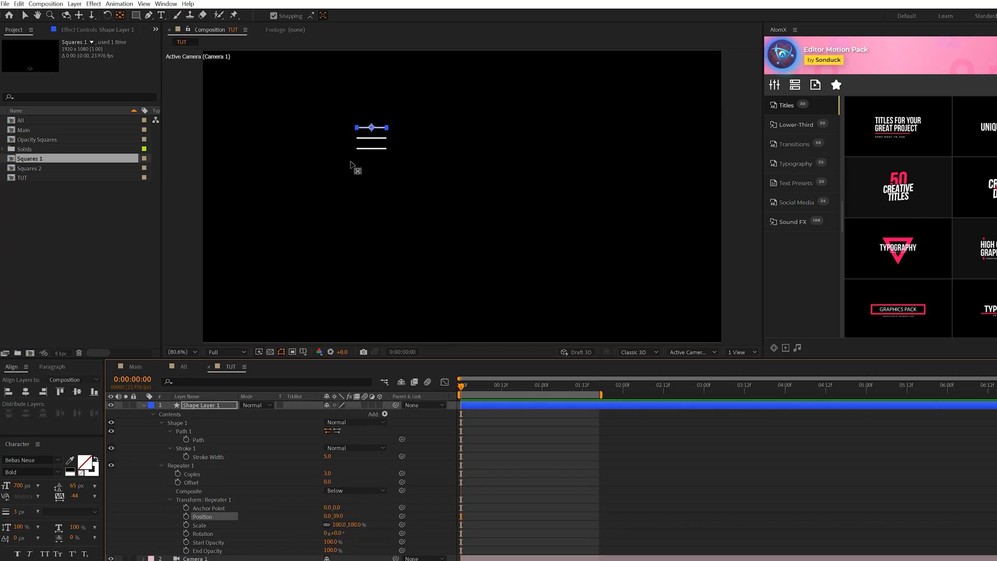
click(407, 434)
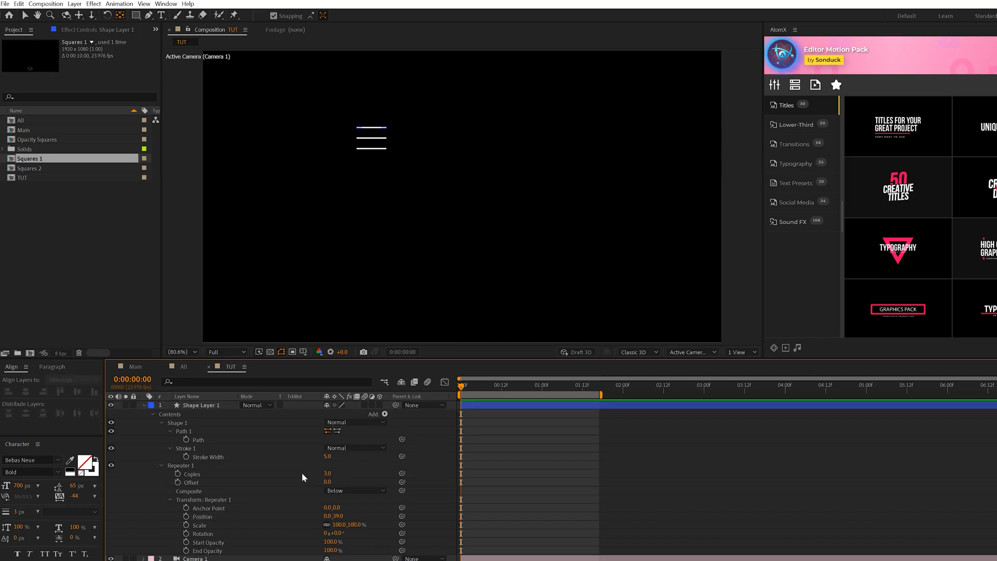
Step: Keyframe the Repeater Copies from 0 to 8 over time and make the line layer 3D
click(178, 472)
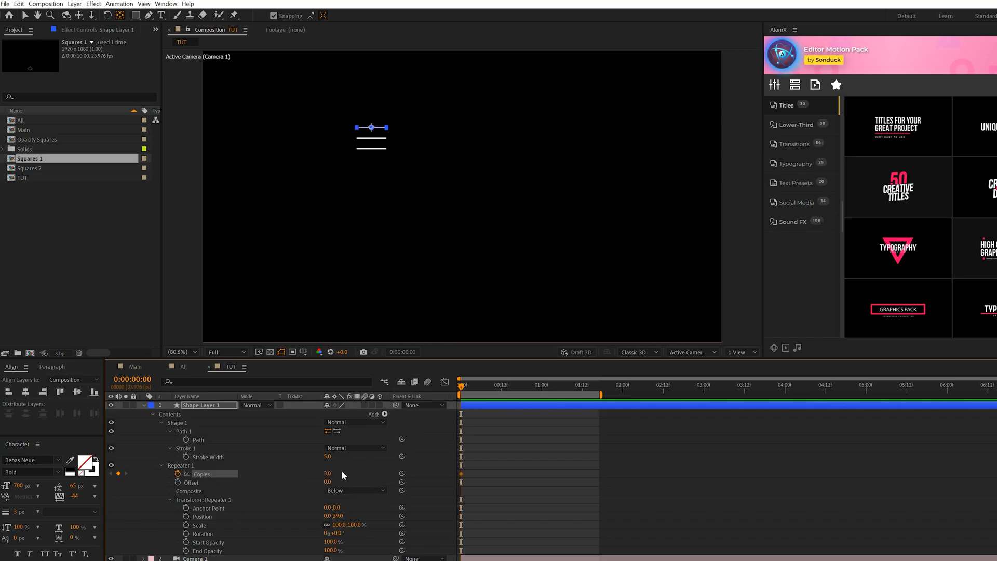
click(476, 452)
click(512, 385)
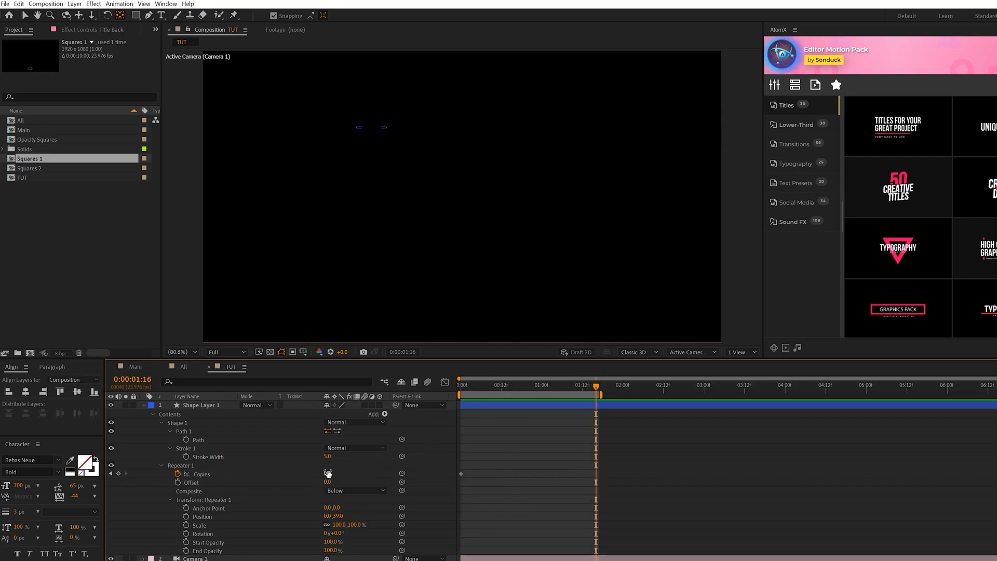
text(8)
key(Return)
mouse_move(592, 388)
mouse_down()
mouse_move(439, 383)
mouse_move(611, 398)
mouse_move(597, 393)
mouse_up()
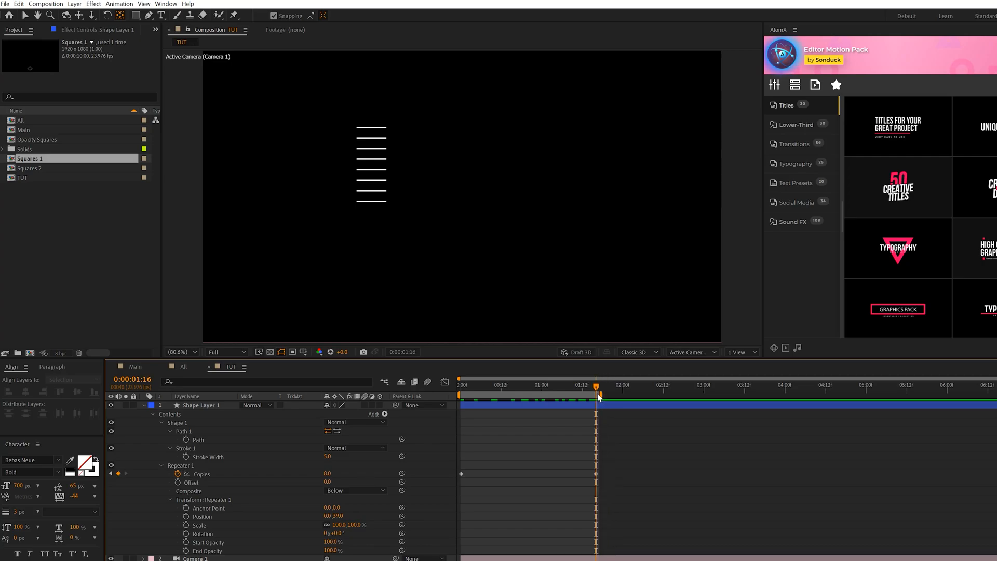
click(379, 405)
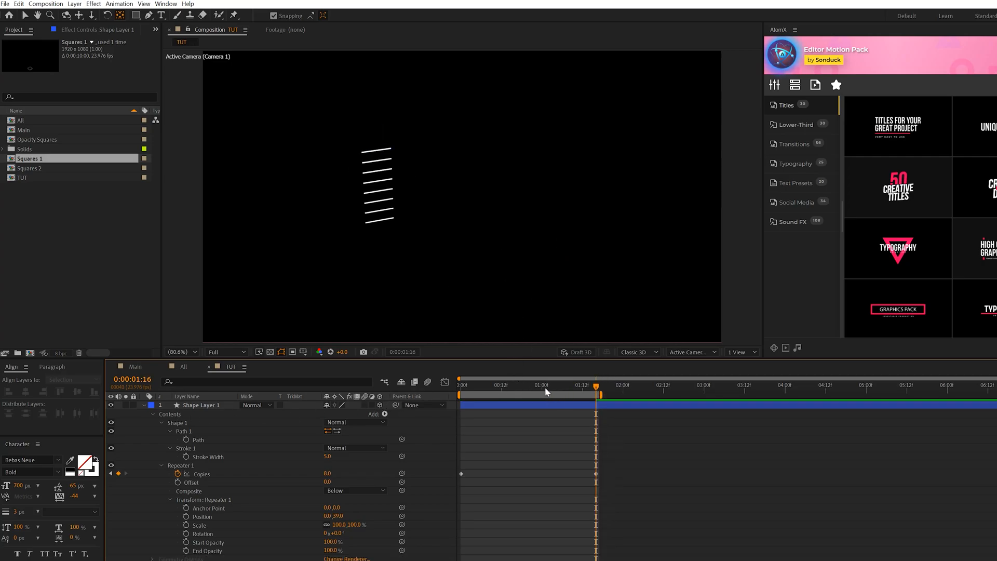
Step: Show the title layers, move the line stack right of ISO and set its Y Rotation to 90°
click(402, 387)
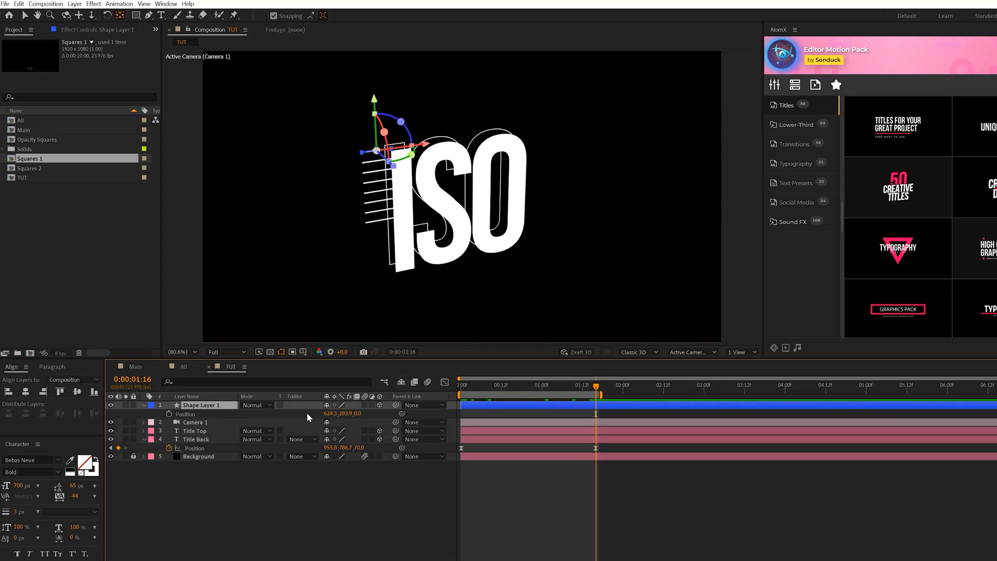
mouse_move(329, 413)
mouse_down()
mouse_move(314, 411)
mouse_move(375, 406)
mouse_up()
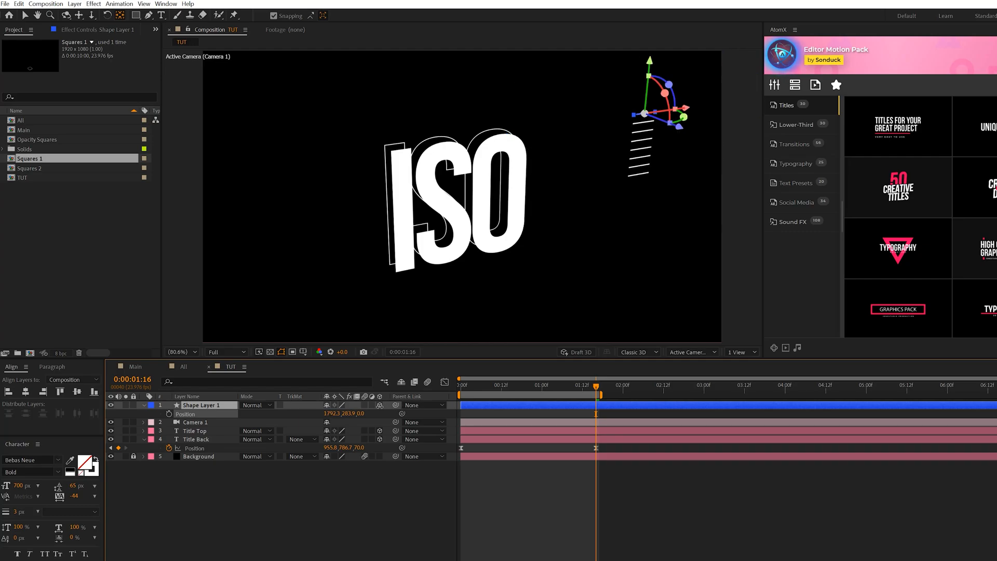
key(r)
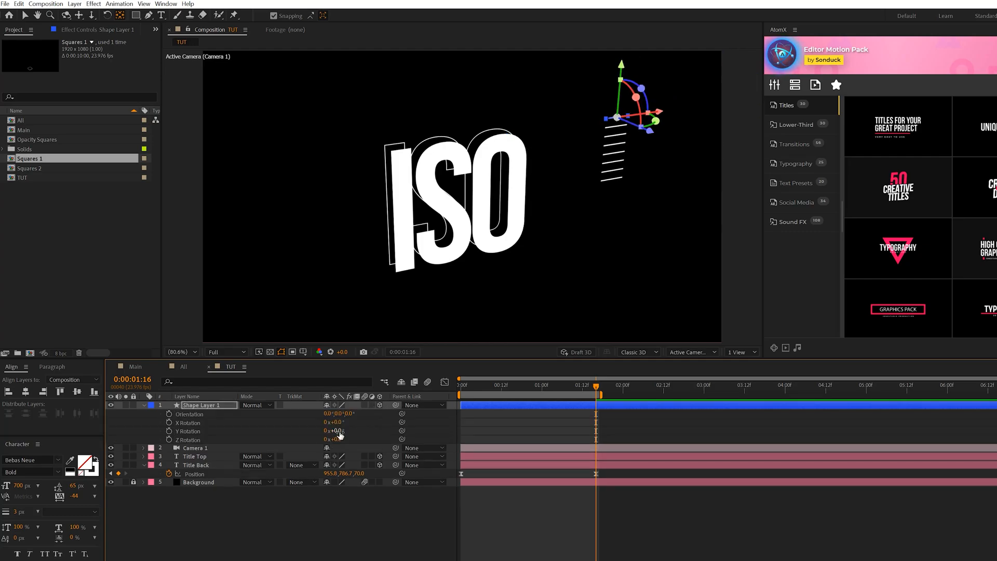
mouse_move(337, 430)
mouse_down()
mouse_move(355, 431)
mouse_move(340, 433)
mouse_up()
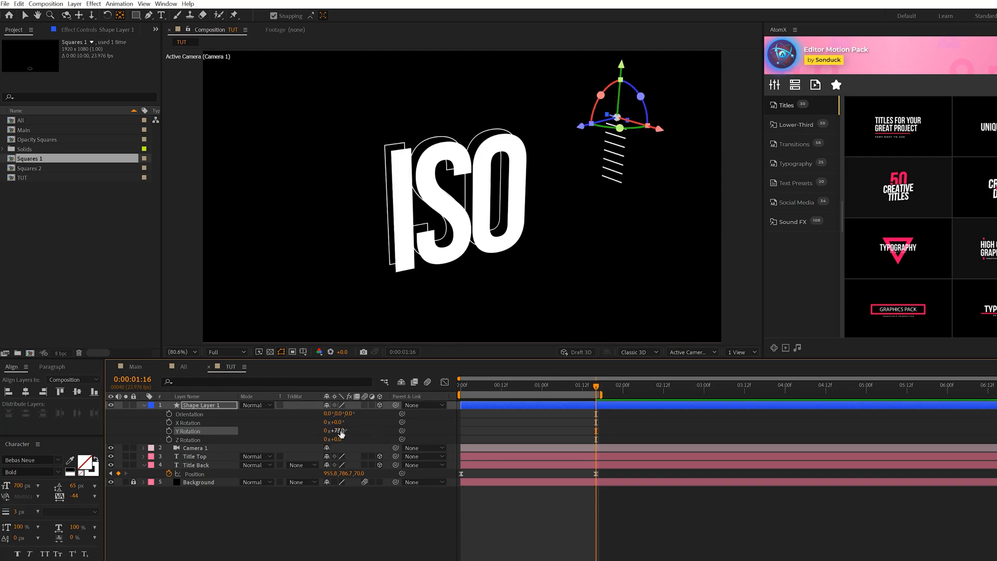
click(503, 443)
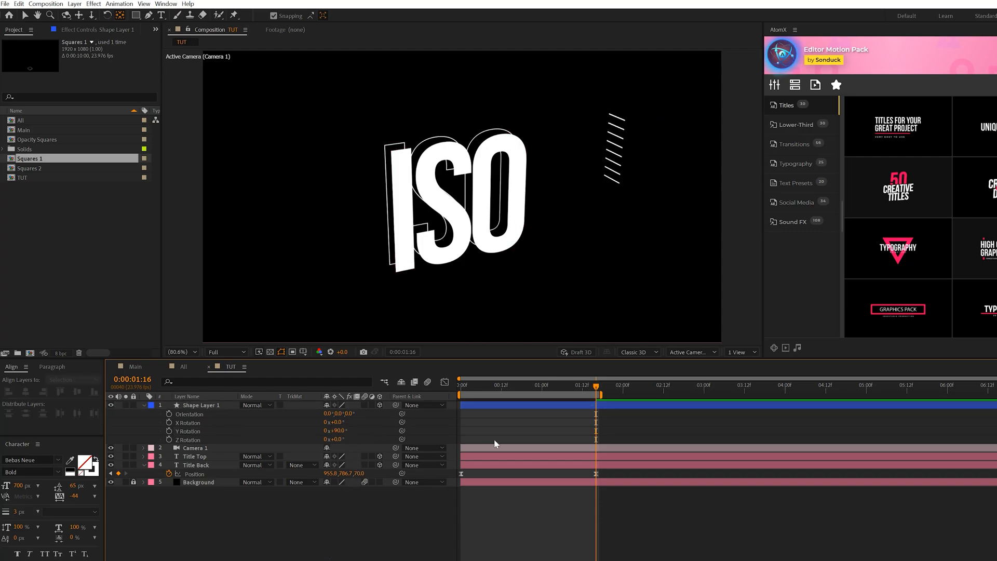
Step: Preview from the start, then easy-ease both Copies keyframes with F9
drag(592, 386, 459, 386)
key(space)
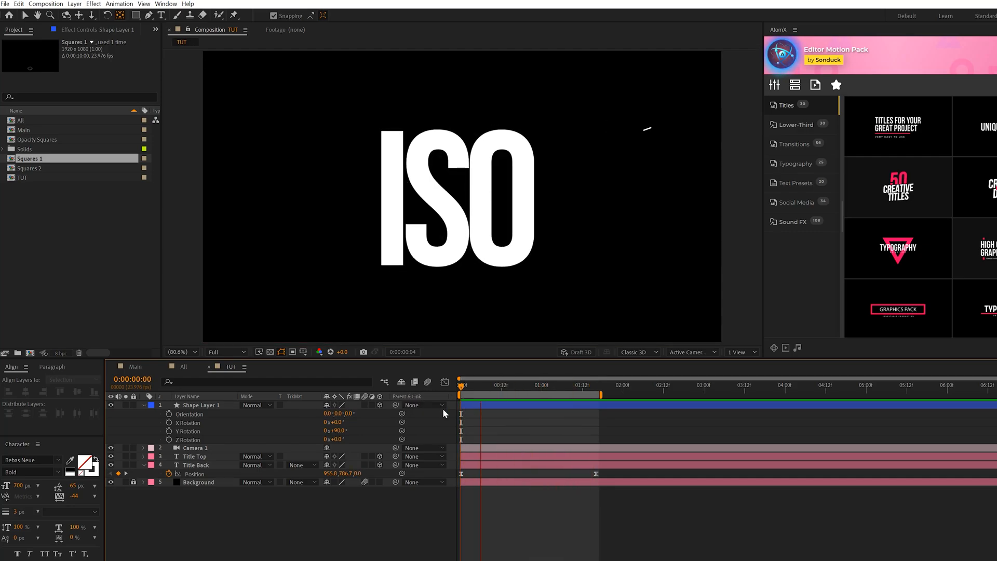
key(space)
click(428, 411)
key(u)
drag(508, 421, 400, 417)
key(F9)
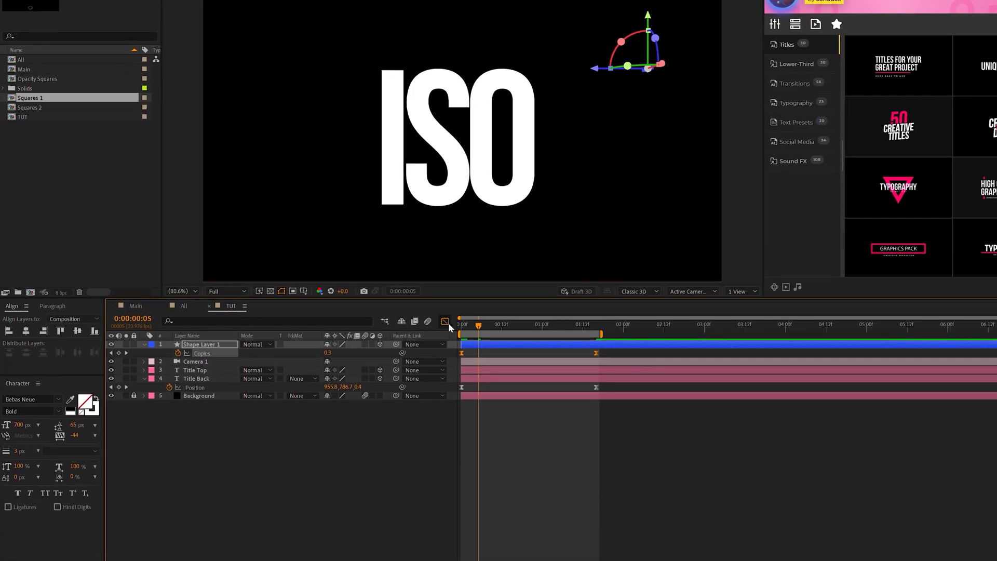
Step: Pull the Copies keyframe handles in the Graph Editor into a sharp speed peak
click(446, 321)
drag(657, 462, 377, 527)
click(480, 525)
drag(652, 496, 423, 533)
mouse_move(487, 527)
mouse_down()
mouse_move(564, 525)
mouse_move(528, 527)
mouse_up()
Step: Leave the Graph Editor back to the layer bars to preview the line stacks
key(shift+F3)
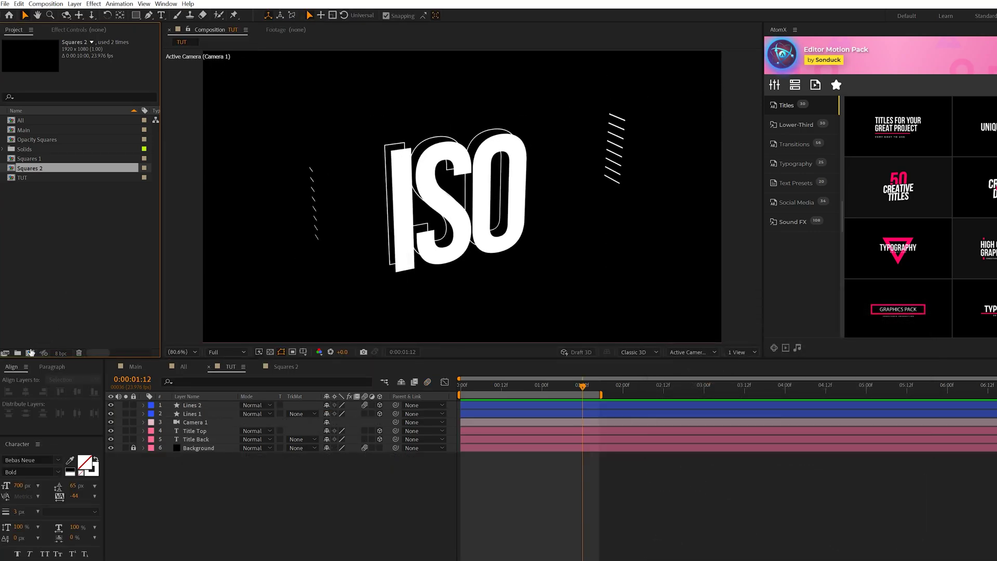
Step: Create the Box composition and set the Rectangle tool to a solid colour fill
click(29, 353)
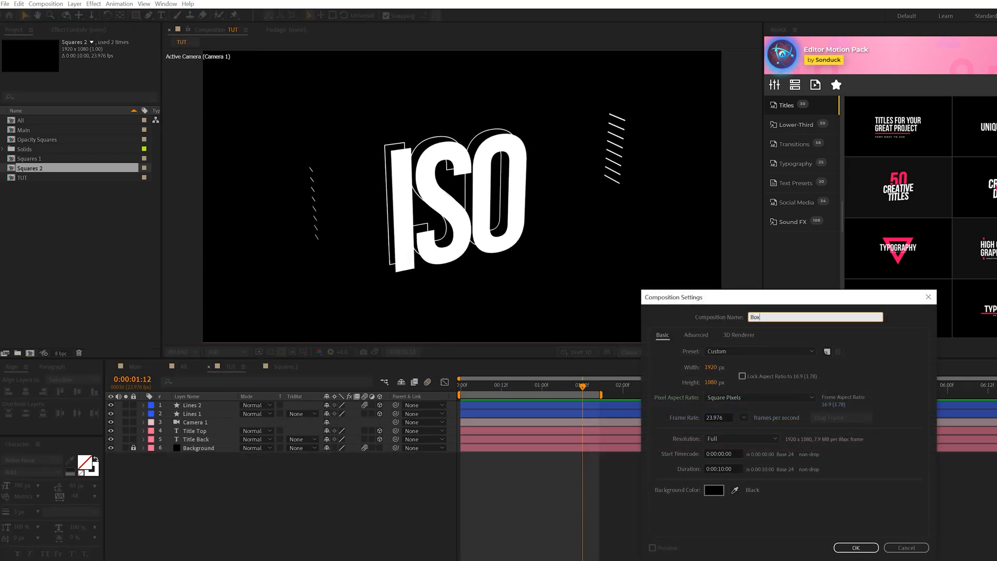
key(Return)
right_click(567, 333)
click(135, 15)
click(178, 16)
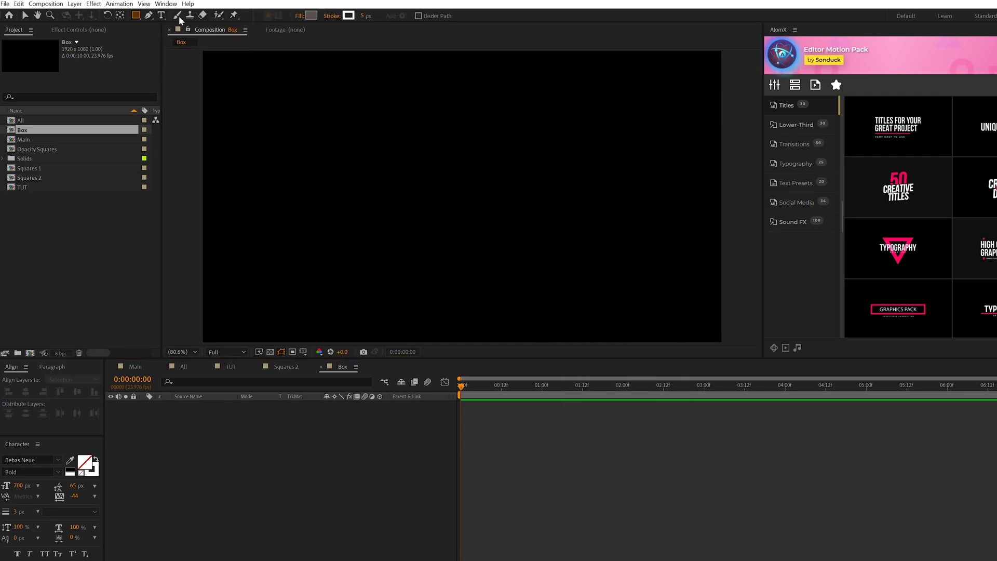
click(300, 17)
click(273, 91)
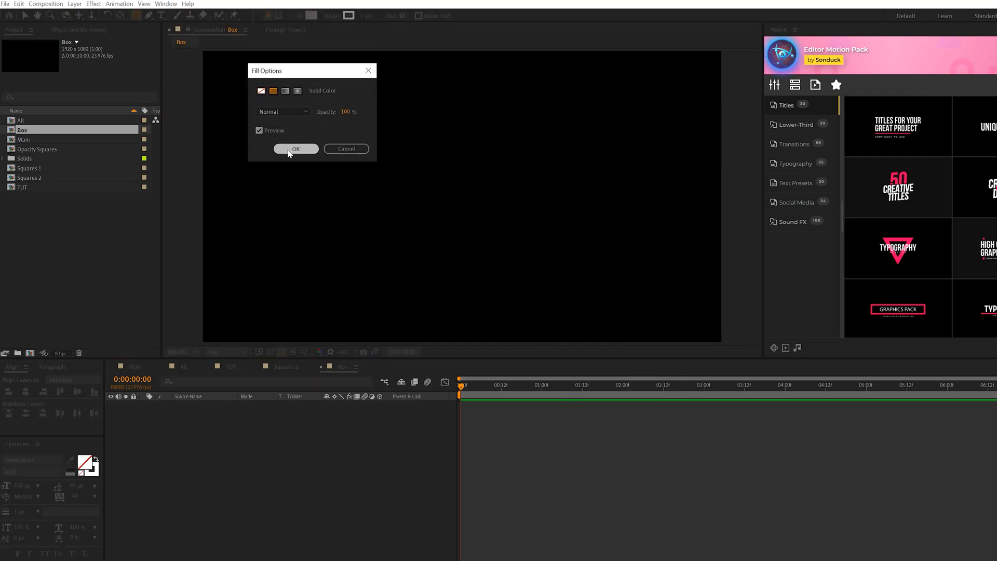
click(294, 150)
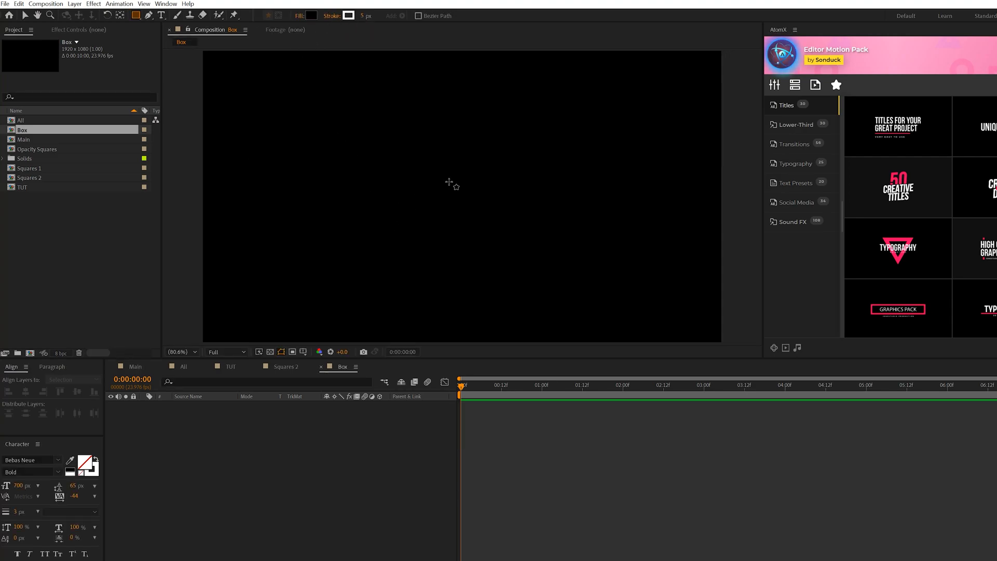
Step: Draw a small square, align it to the comp centre and centre its anchor point
drag(426, 170, 462, 204)
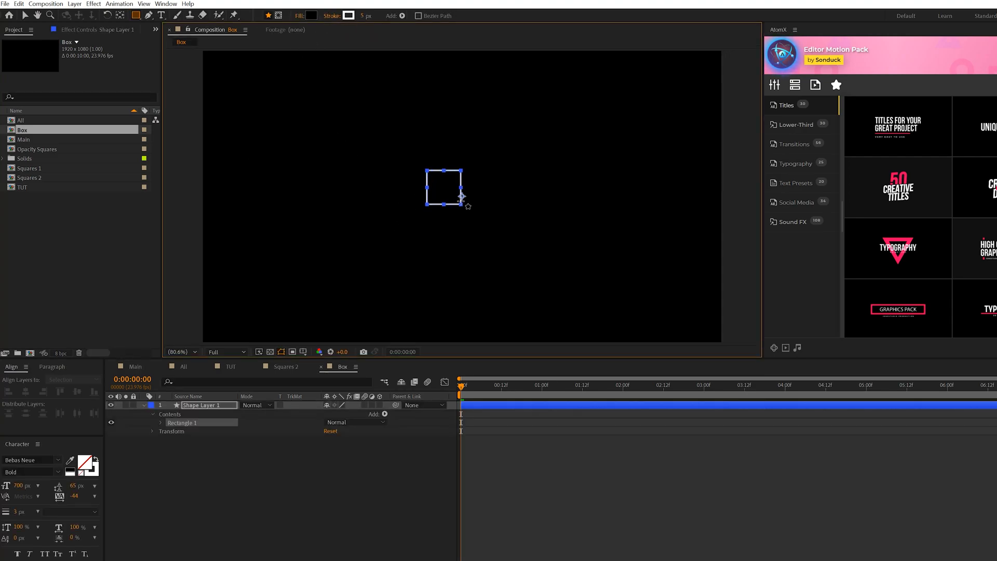
click(26, 392)
click(76, 391)
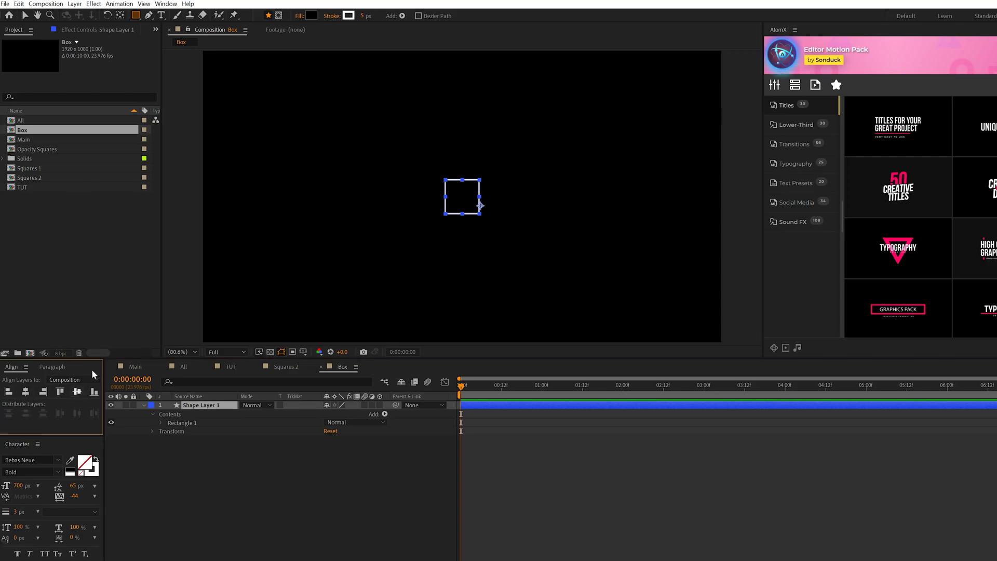
click(120, 16)
key(ctrl+alt+Home)
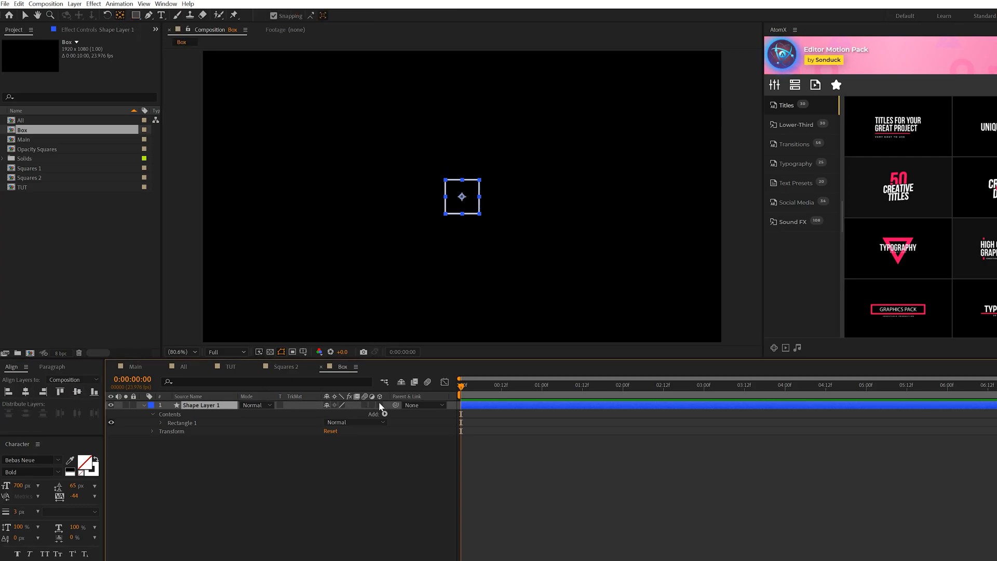
Step: Make the square a 3D layer and lay it flat with X Rotation 90°
click(379, 405)
key(u)
key(r)
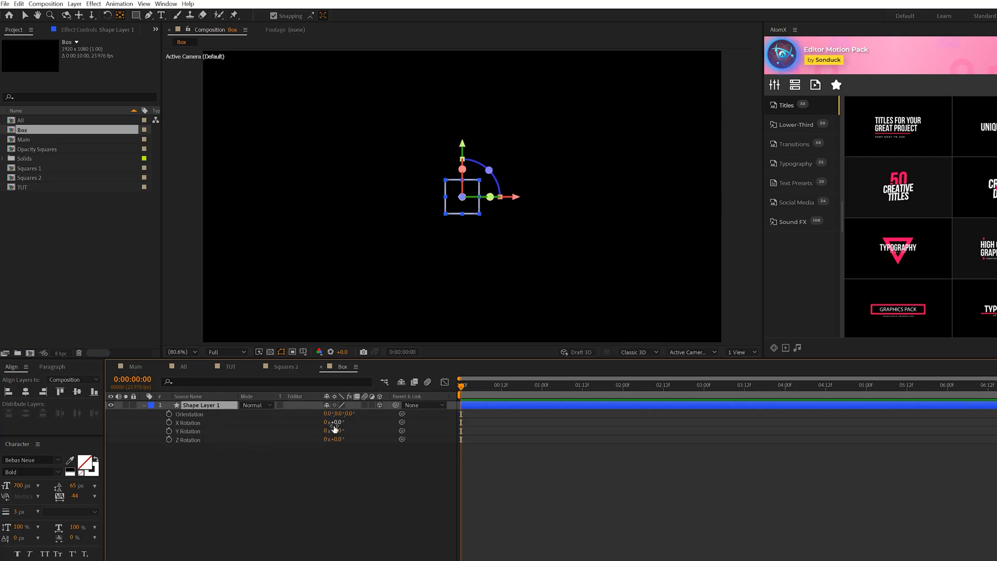
drag(334, 425, 333, 430)
click(335, 427)
text(90)
click(313, 474)
Step: Duplicate the flat square layer and reveal the copy's Position
click(196, 407)
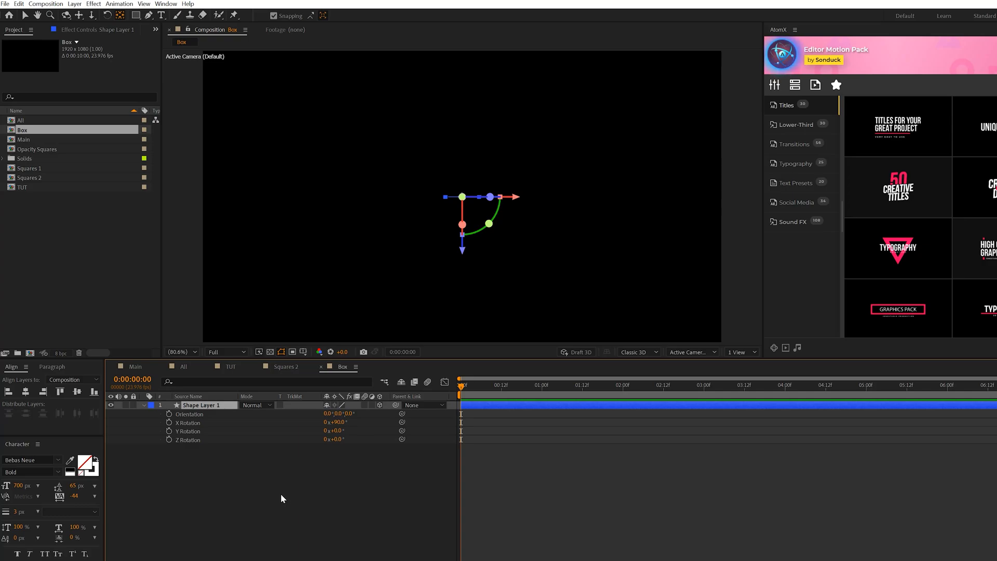
key(ctrl+d)
key(p)
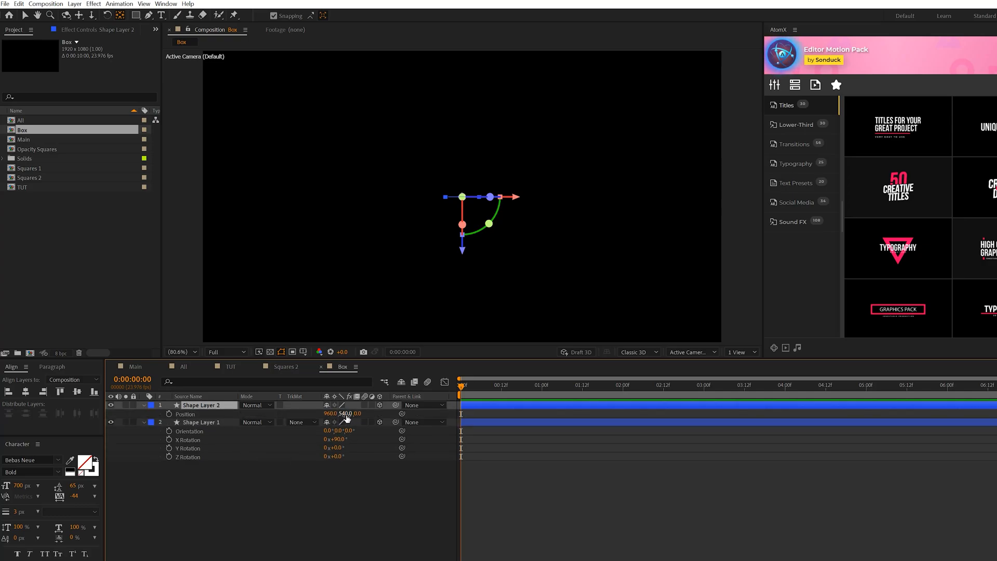
Step: Move the duplicate square lower, then set the Pen tool to no fill and zoom in
drag(347, 413, 388, 414)
click(251, 92)
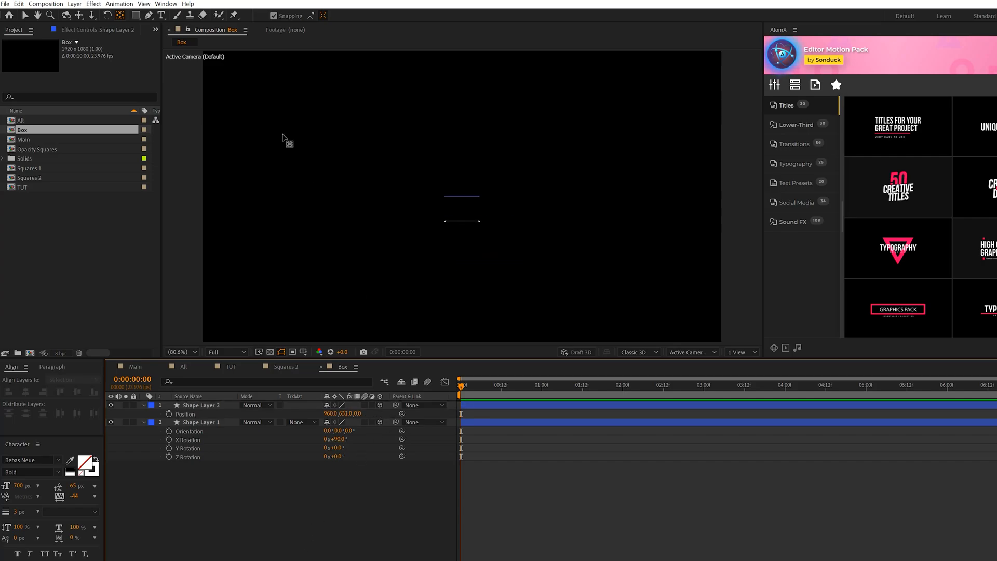
click(148, 15)
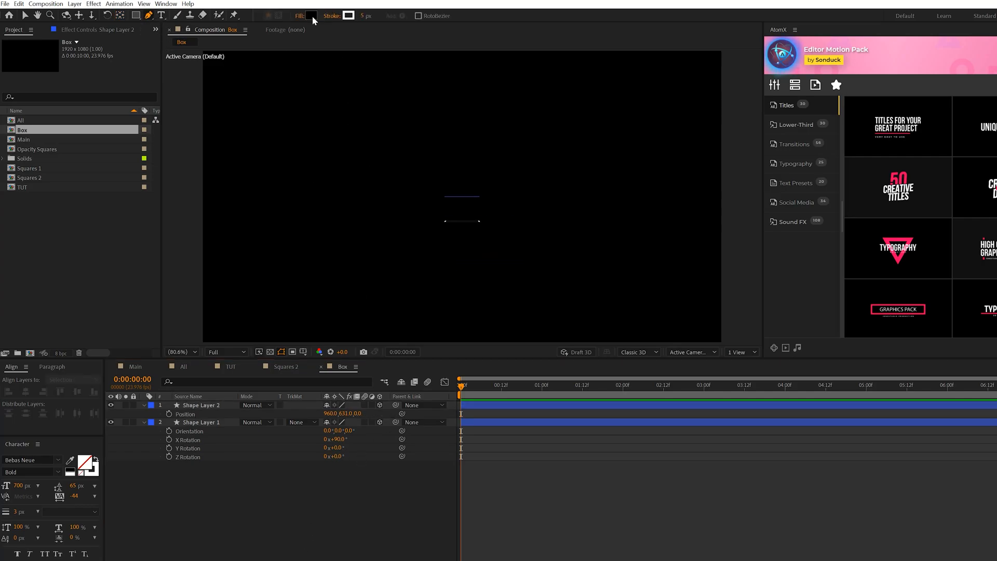
click(300, 16)
click(262, 91)
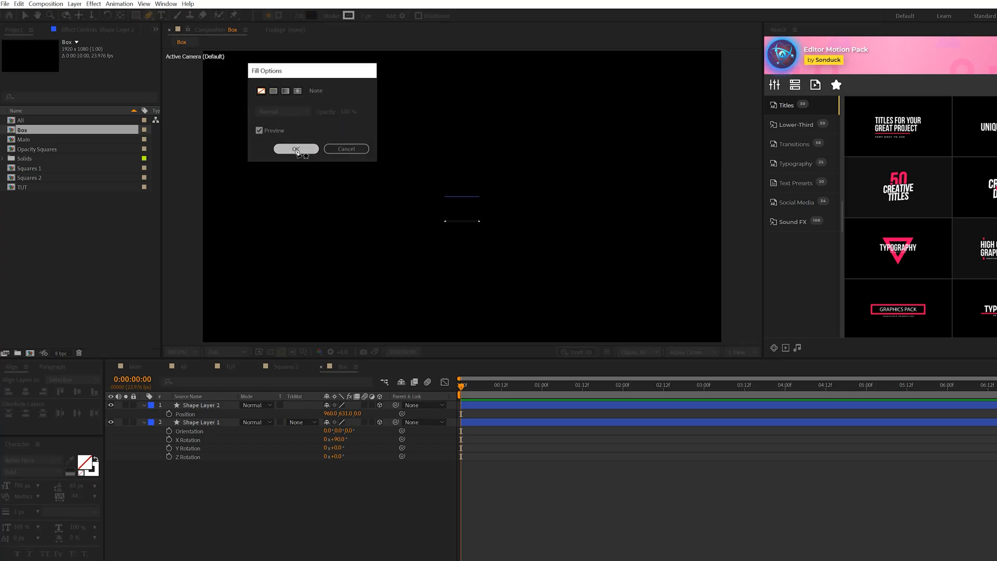
click(297, 149)
key(period)
key(period)
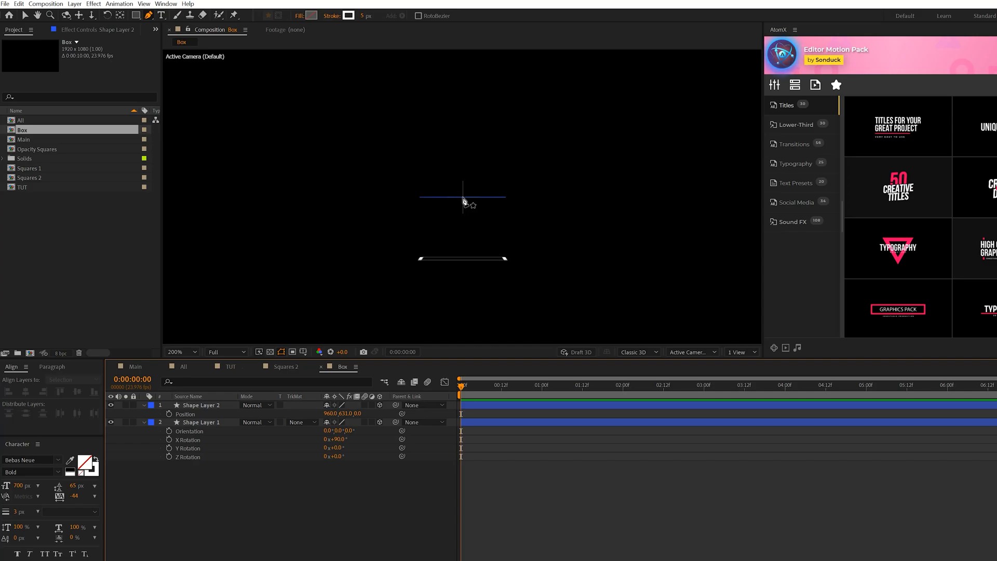
Step: Draw a vertical line from the top square down to the base and make it a 3D layer
click(463, 197)
click(463, 263)
click(345, 539)
click(180, 406)
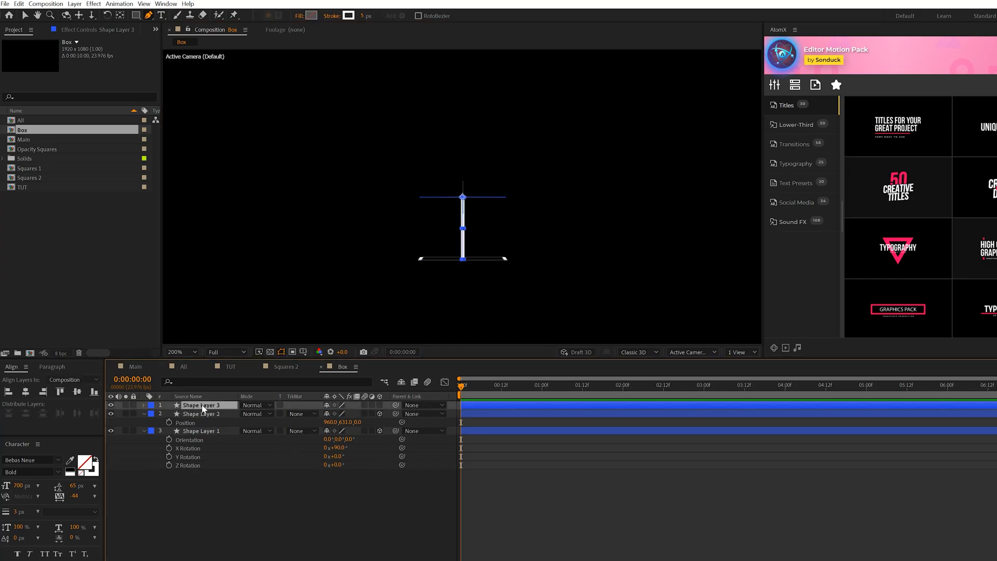
click(377, 405)
Step: Set the line's Y Rotation to 90° and collapse all layer properties
key(r)
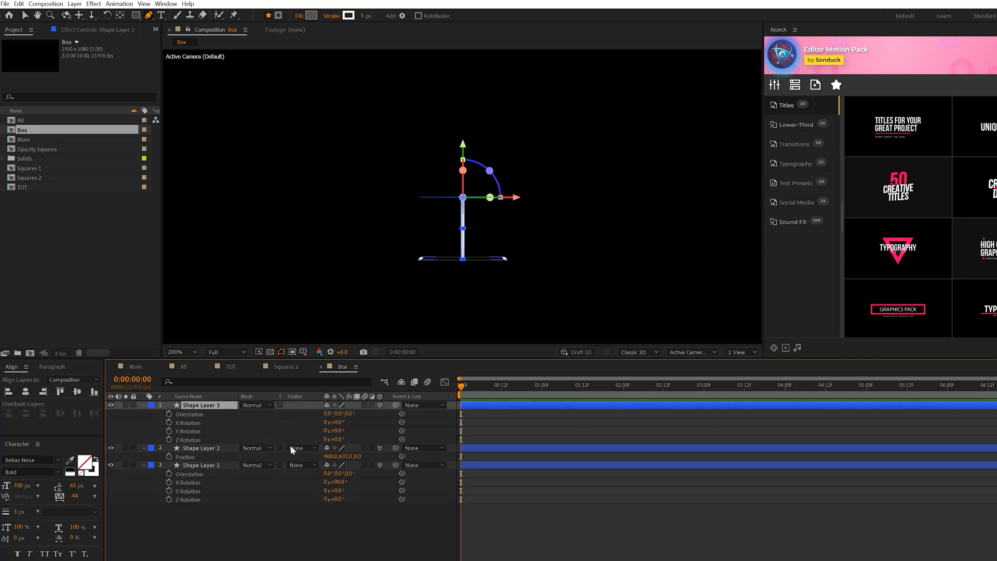
click(337, 430)
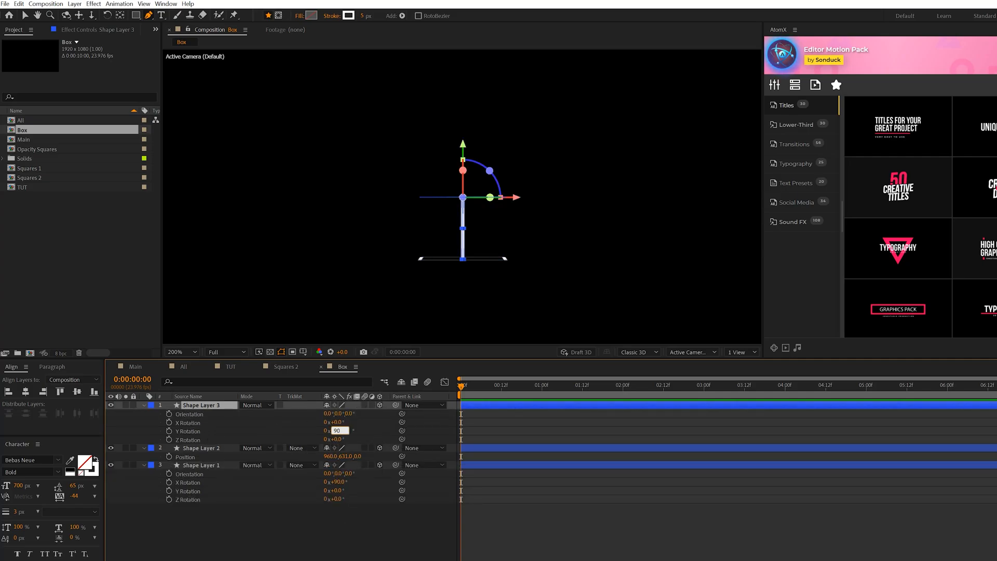
text(90)
key(Return)
click(318, 526)
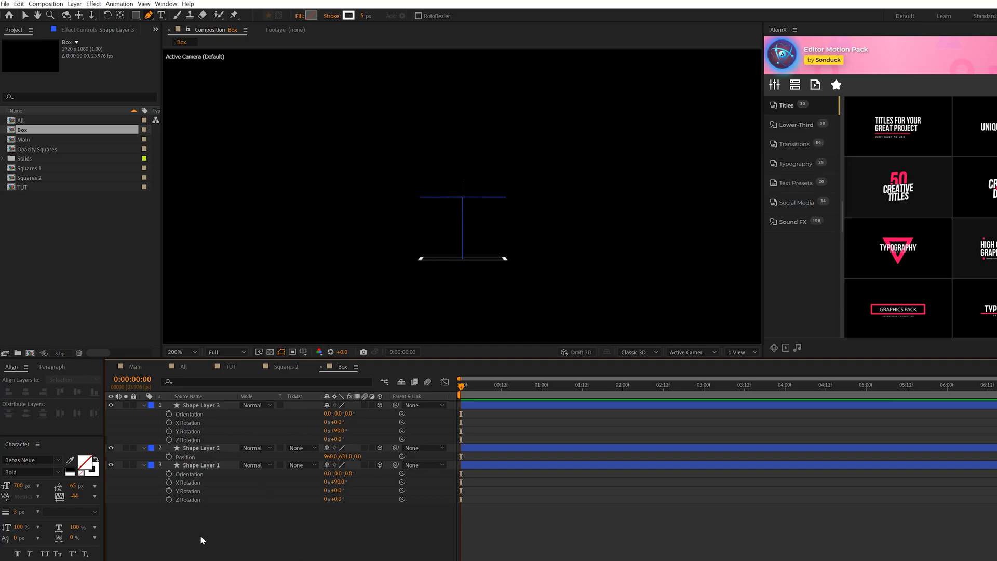
key(u)
Step: Create Null 4, parent the three shape layers to it and make it 3D
click(74, 3)
mouse_move(141, 15)
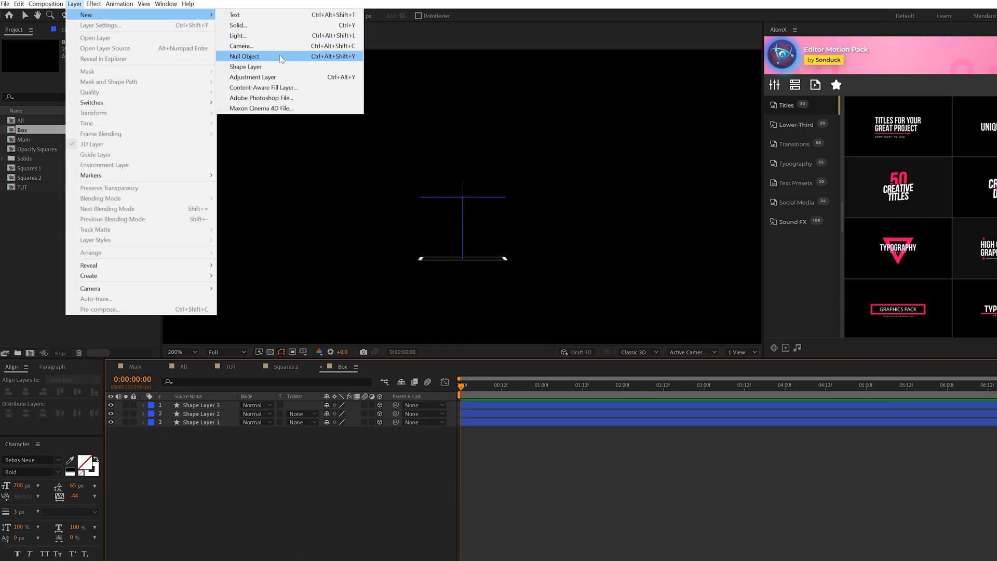
click(281, 59)
drag(203, 434, 199, 409)
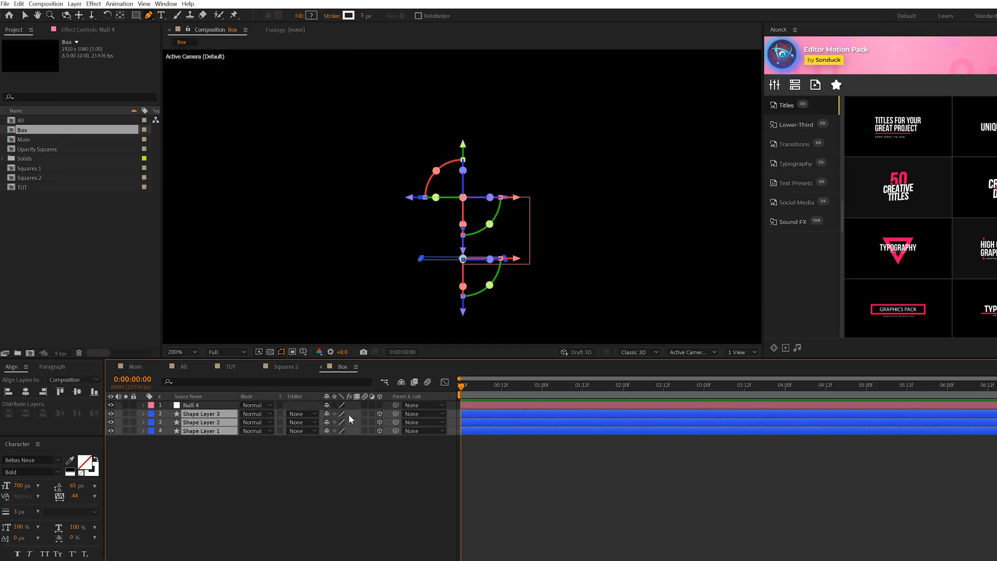
drag(395, 414, 195, 406)
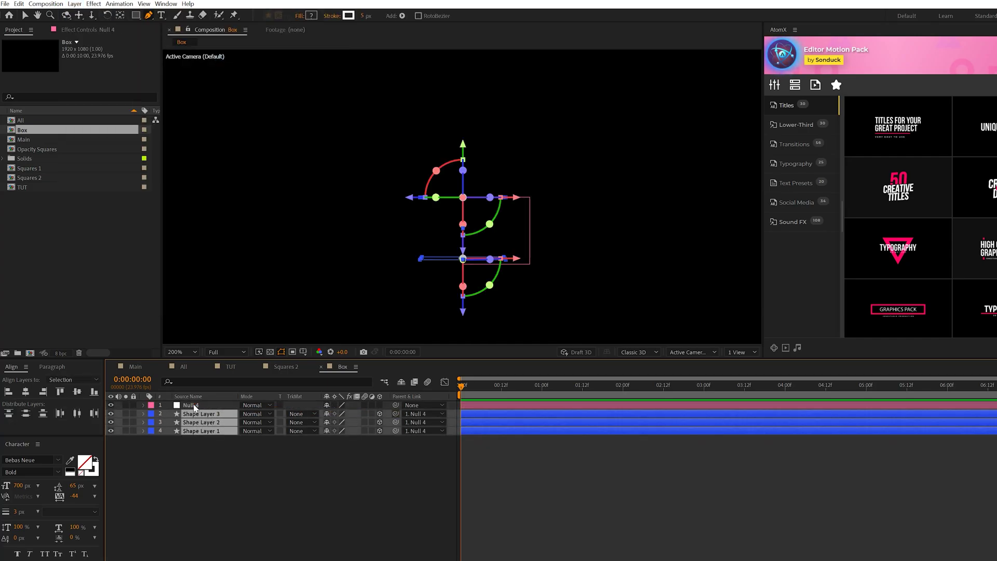
click(379, 406)
Step: Keyframe Null 4's Position at 0 and about 2 s, starting from Y 129 above the frame, with easing
key(p)
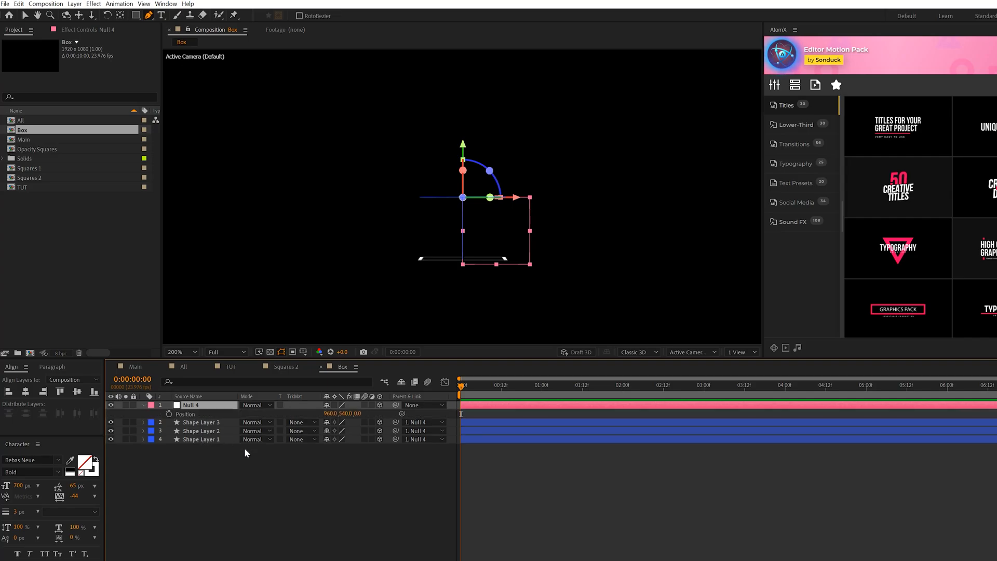
click(169, 414)
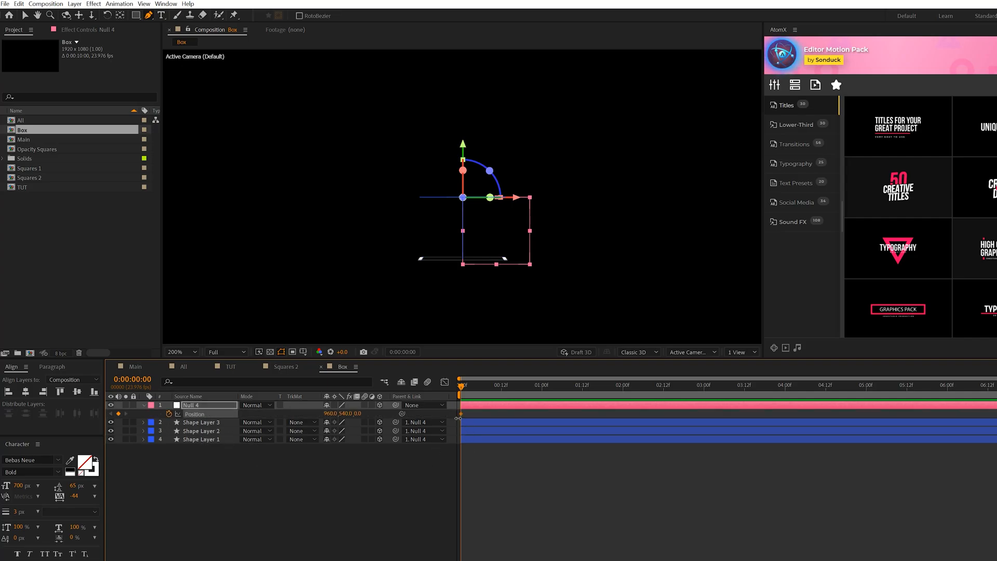
drag(511, 412, 611, 417)
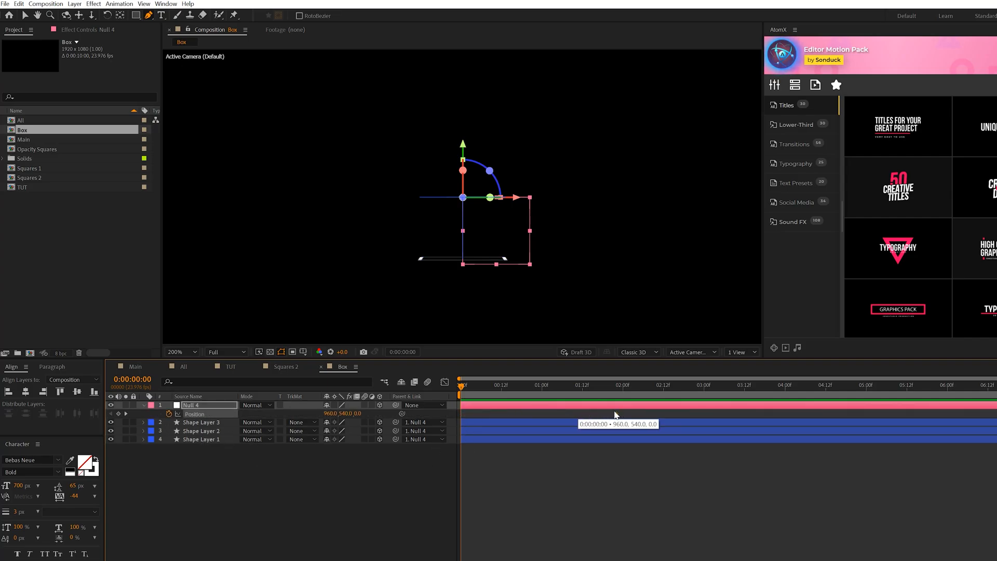
click(592, 413)
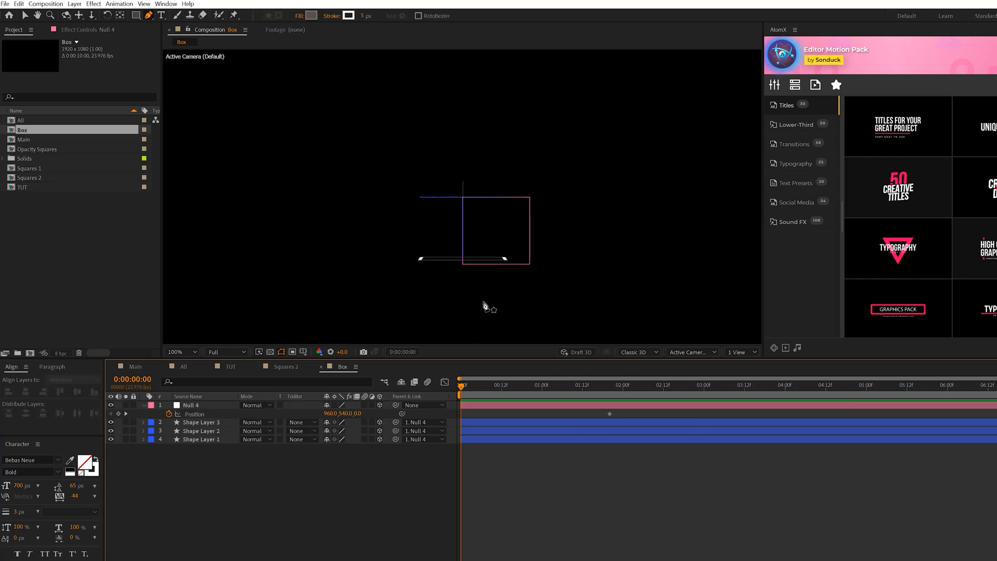
scroll(484, 309, down, 1)
scroll(490, 301, down, 1)
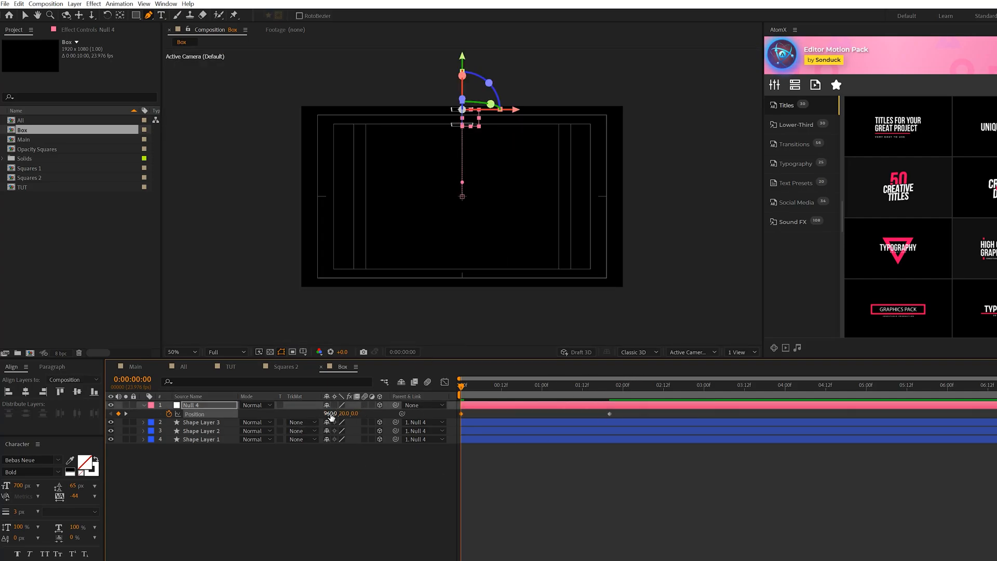
drag(627, 410, 359, 428)
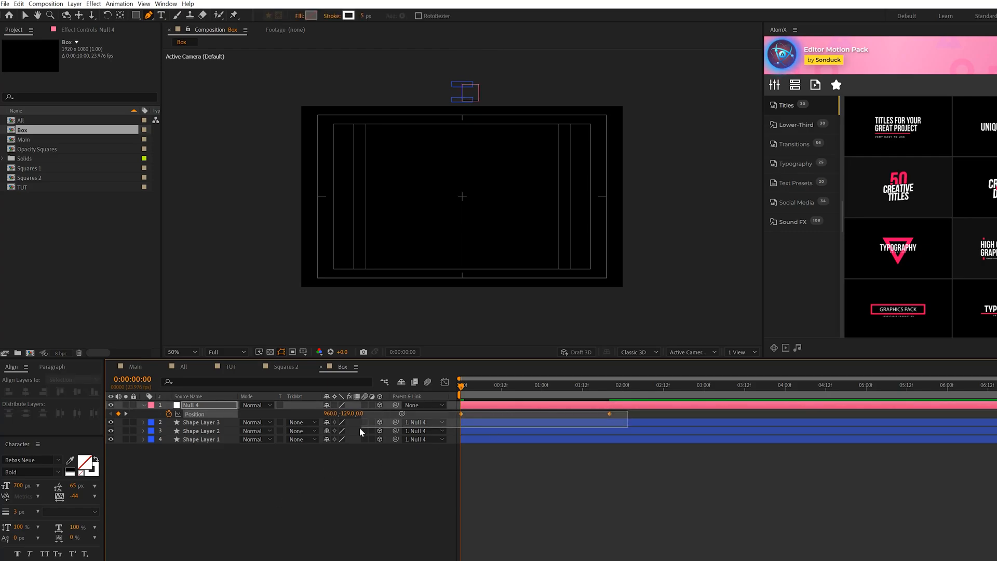
Step: Bring the Box composition into TUT as a 3D layer with Collapse Transformations enabled
click(437, 256)
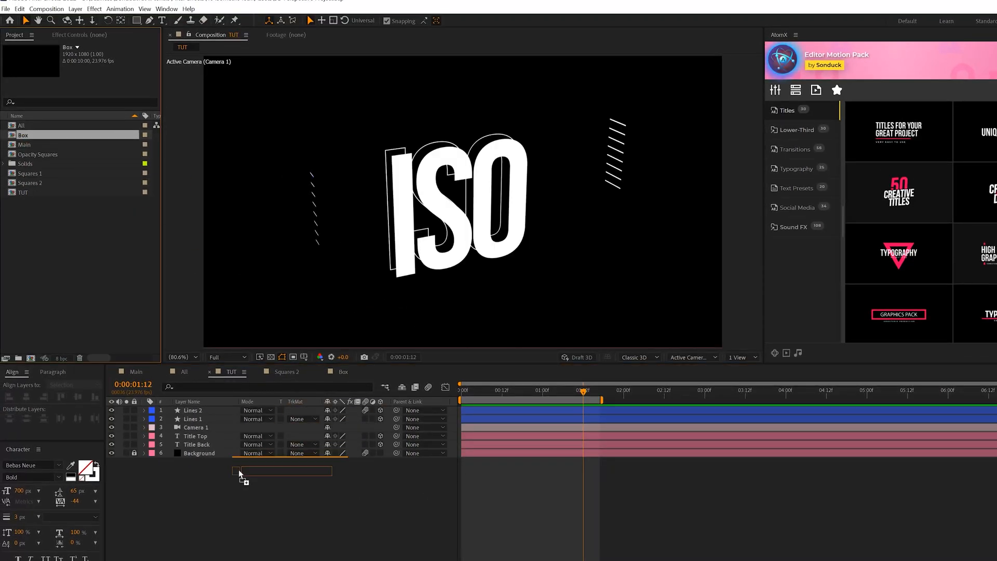
drag(22, 135, 189, 413)
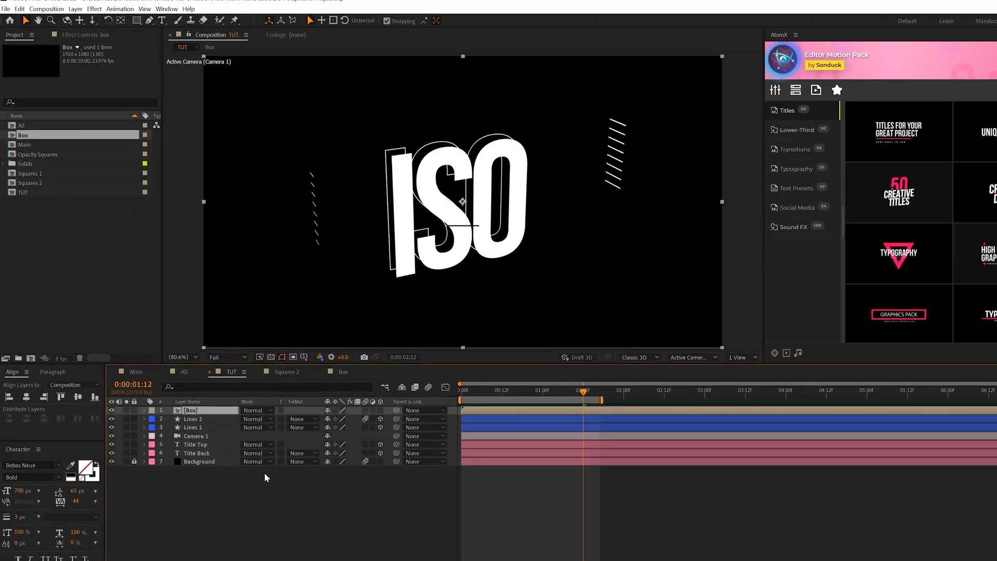
click(380, 411)
click(335, 411)
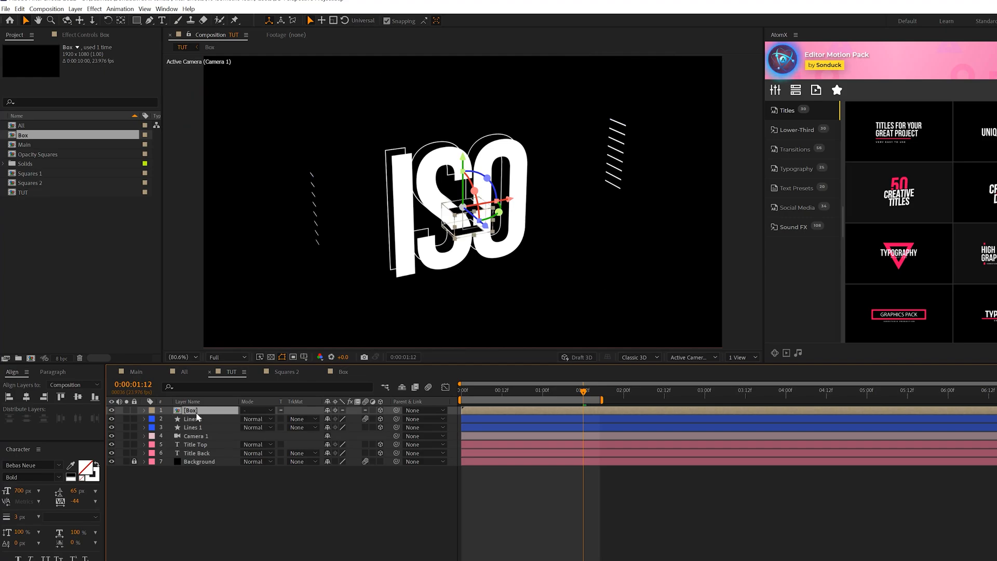
Step: Scrub the Box layer's Position X right so it sits beside the ISO title
key(p)
drag(331, 419, 583, 418)
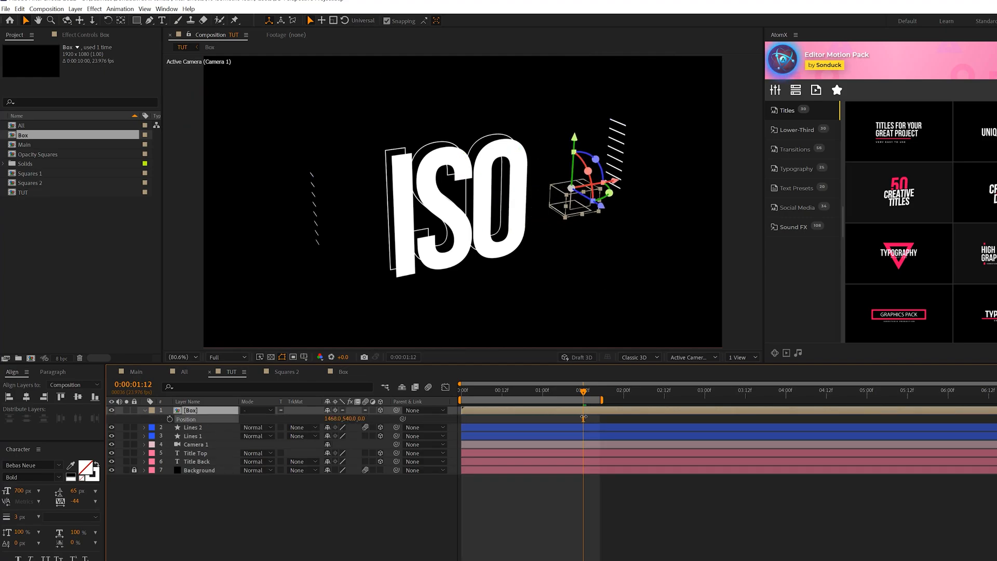
key(Home)
key(shift+r)
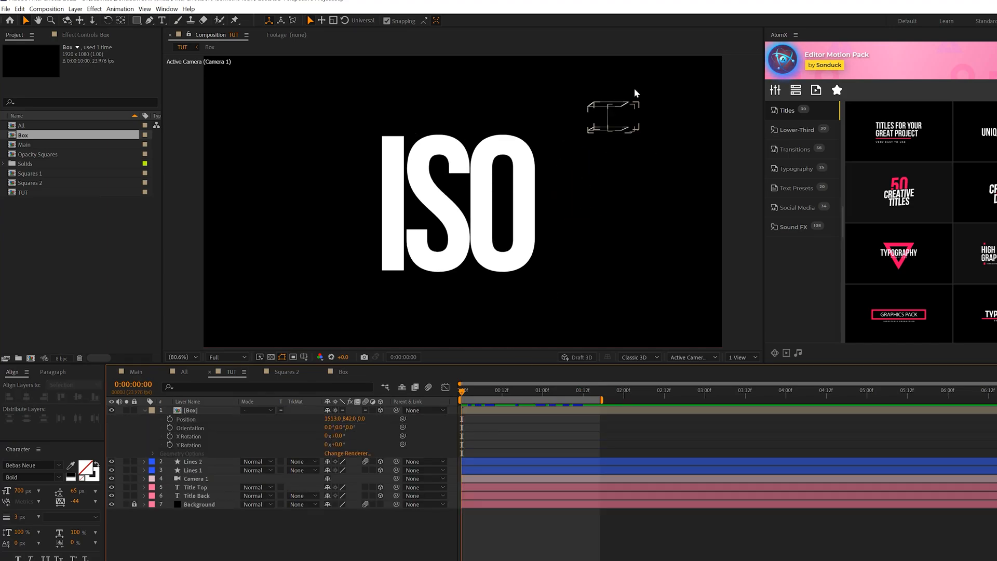
Step: Raise Null 4's starting Y further above the Box frame, then preview the TUT scene
click(636, 91)
click(356, 376)
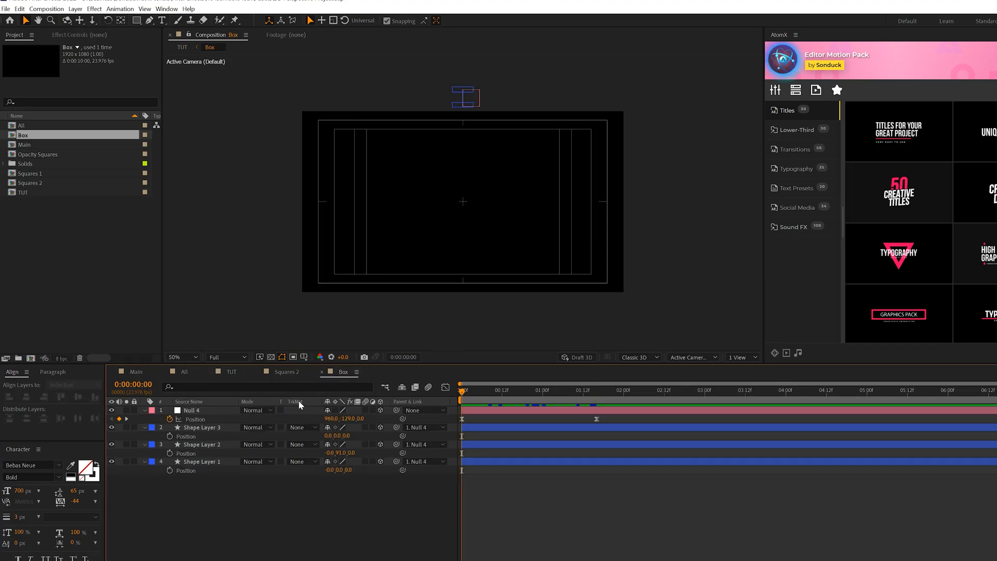
drag(343, 418, 330, 418)
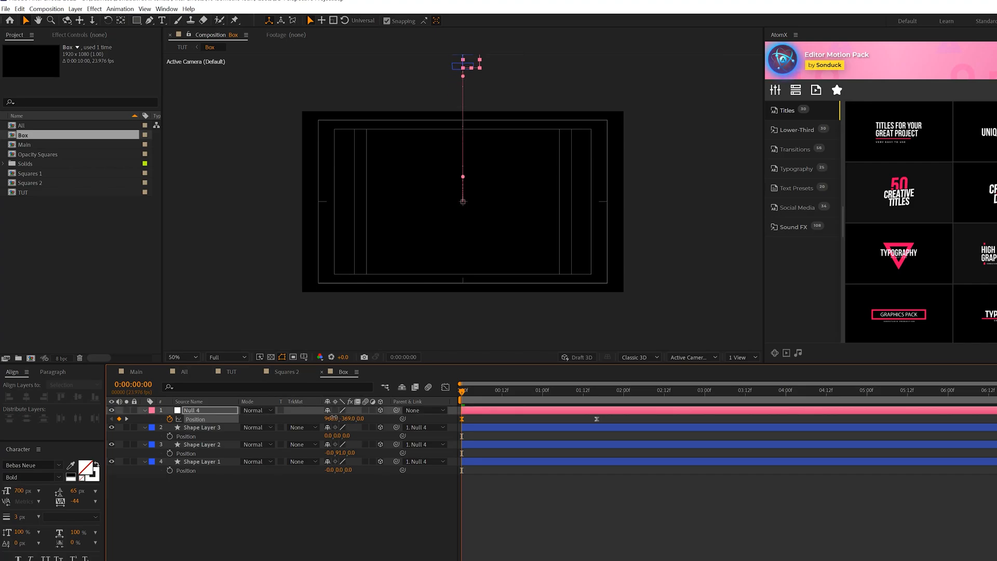
click(272, 540)
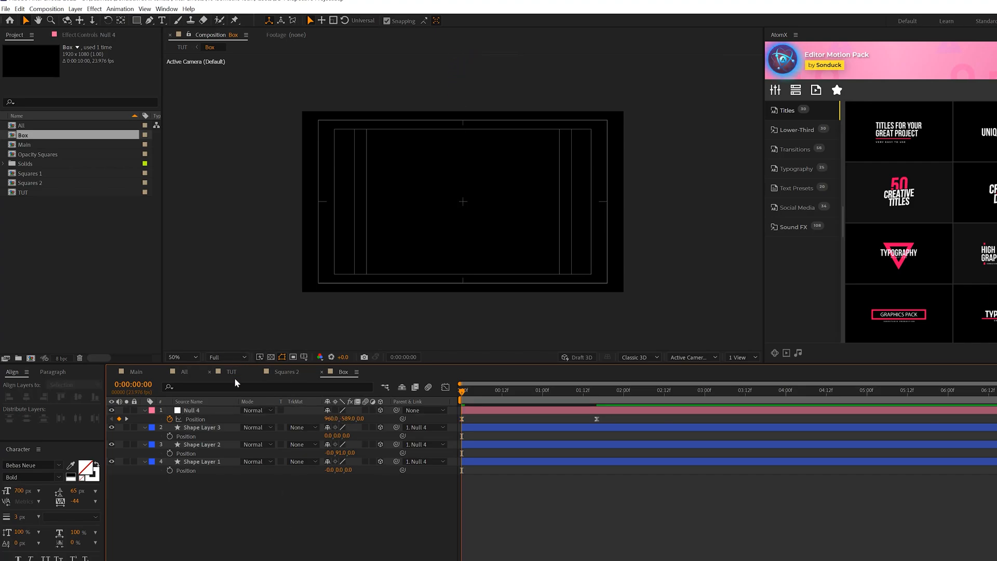
click(233, 375)
key(space)
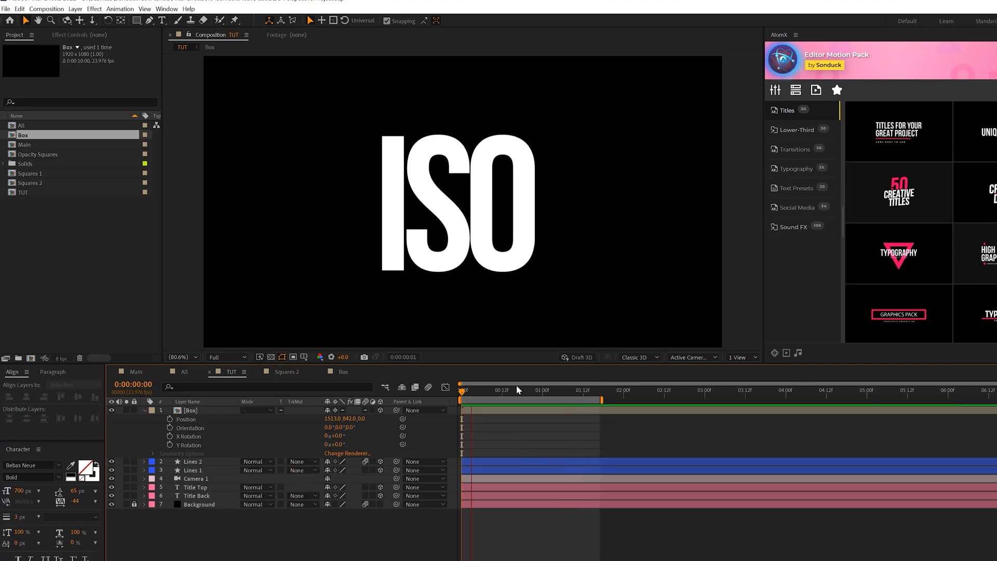
Step: Duplicate the Box layer and move the copy's Position X to 383, left of ISO
key(space)
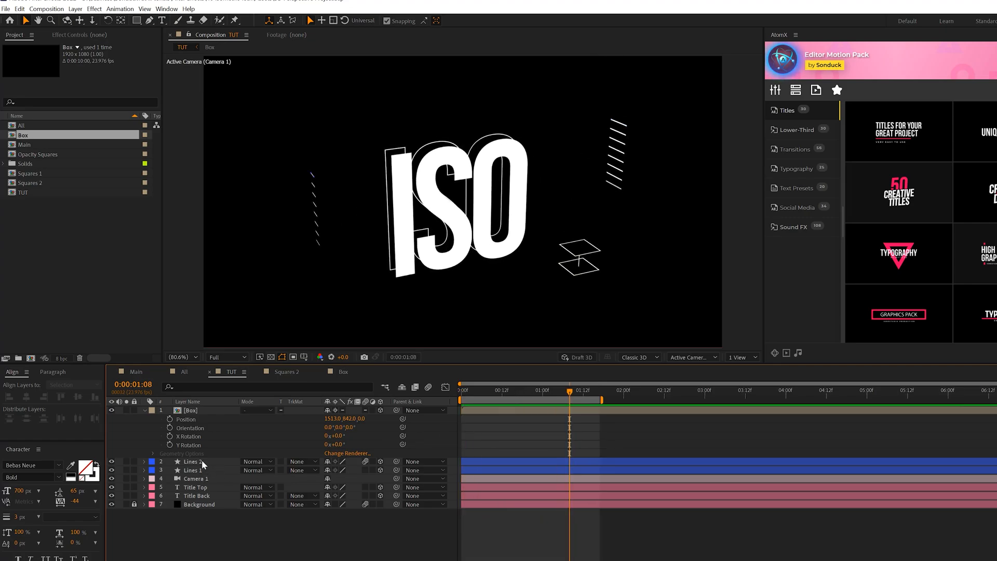
click(185, 414)
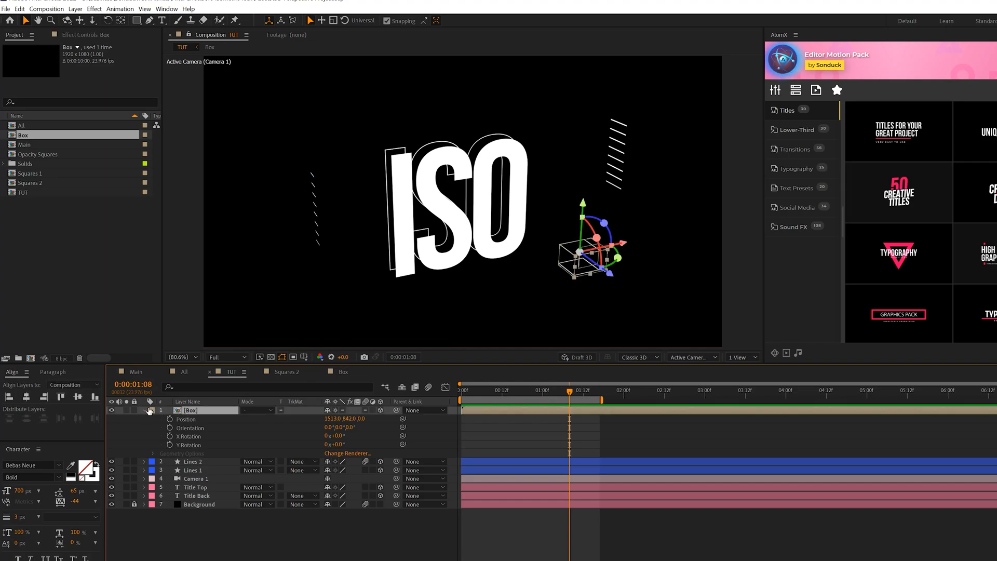
key(ctrl+d)
key(p)
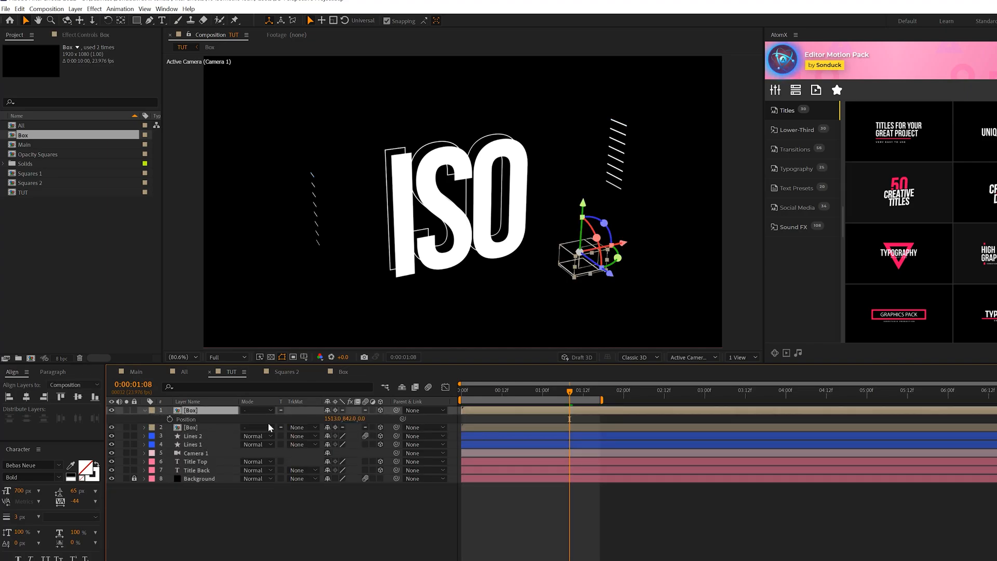
drag(326, 423, 197, 378)
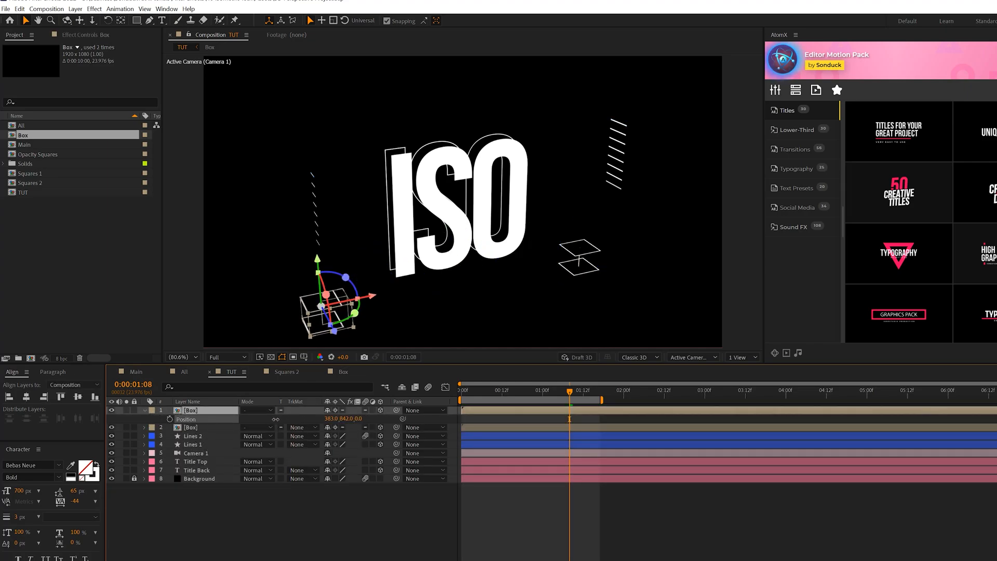
Step: Check the result in the All composition, zooming the viewer
click(193, 373)
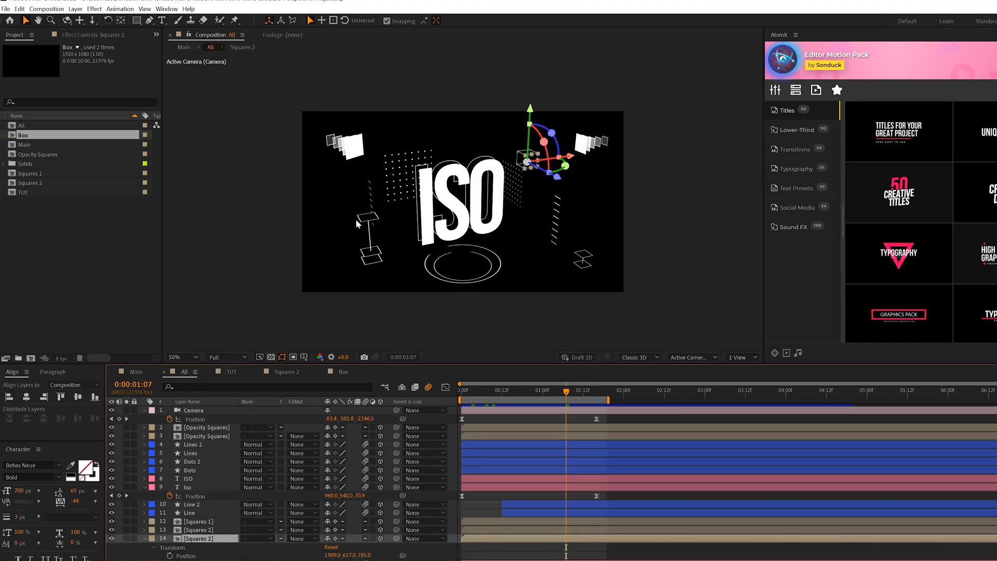
key(period)
key(period)
key(comma)
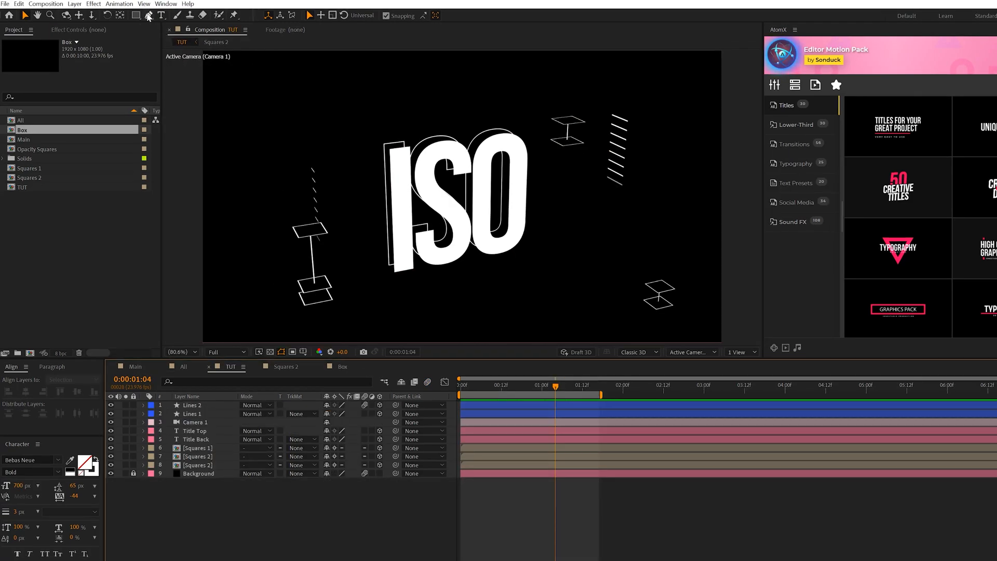
Step: Set the Ellipse tool to a solid white fill and draw a small dot above ISO
click(138, 15)
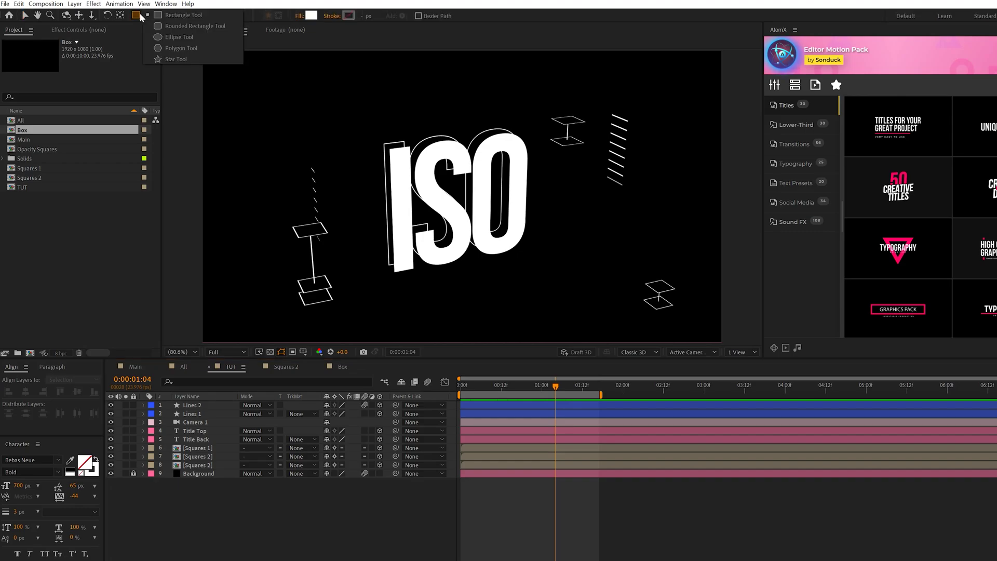
click(177, 36)
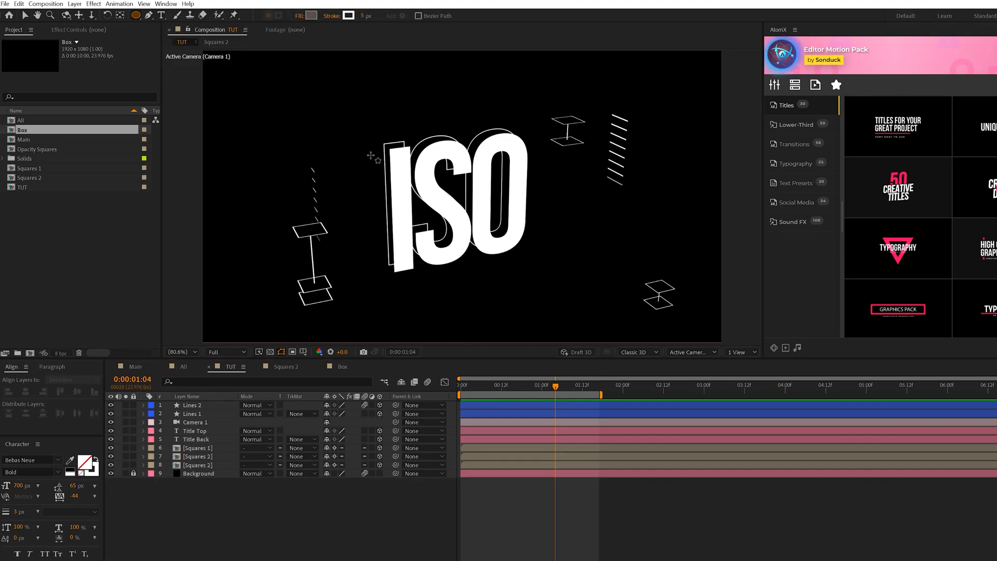
click(299, 15)
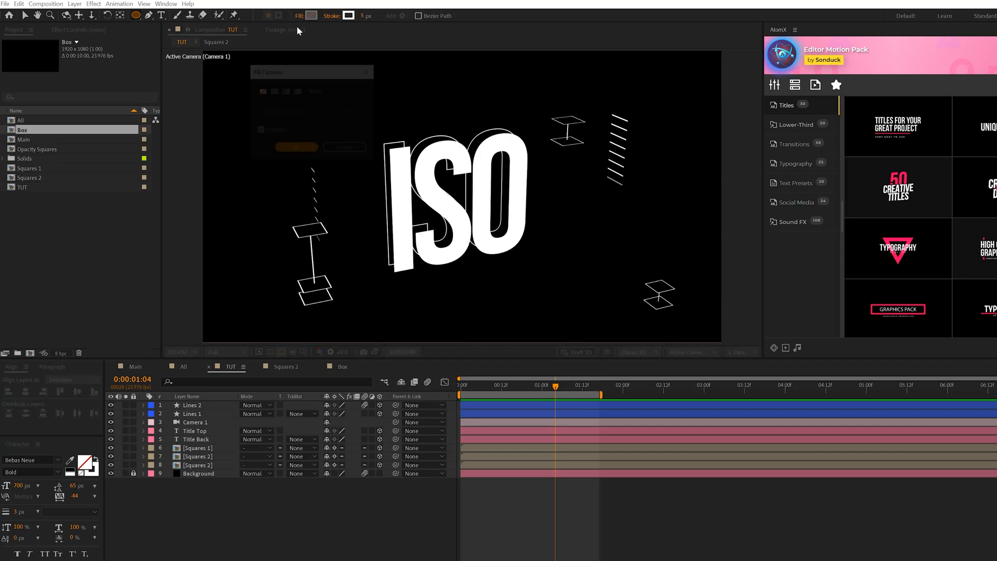
click(272, 94)
click(290, 150)
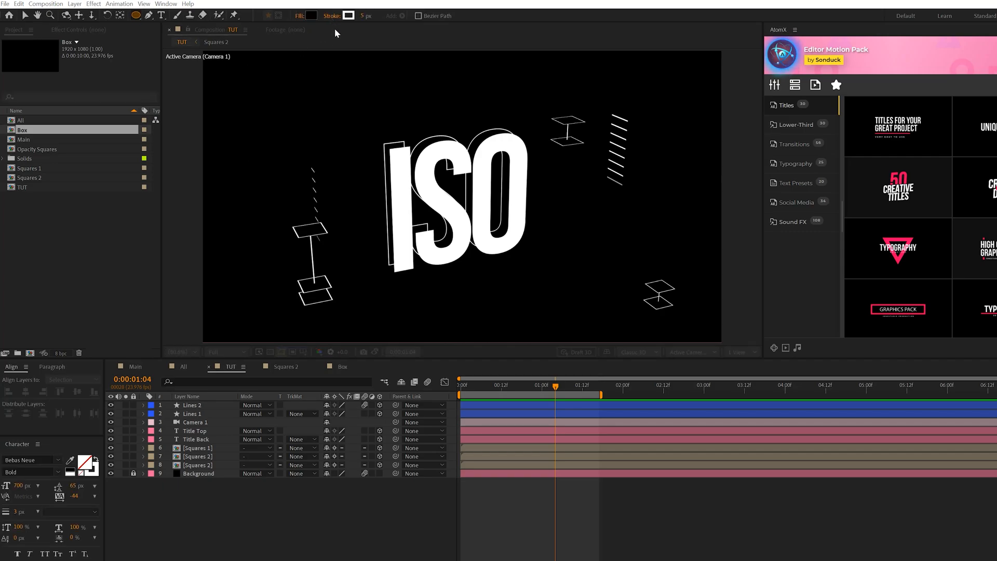
click(311, 16)
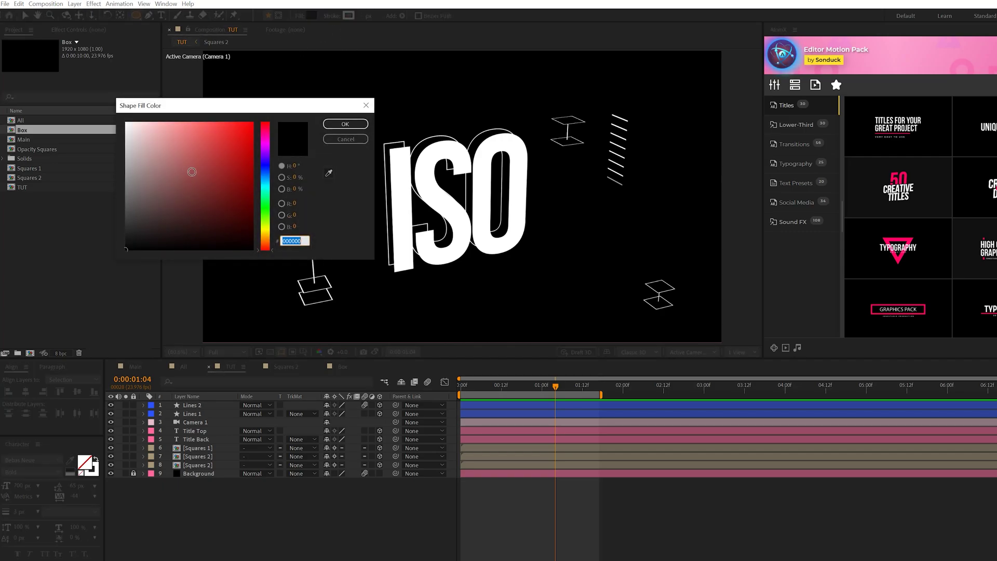
click(346, 125)
drag(368, 107, 375, 115)
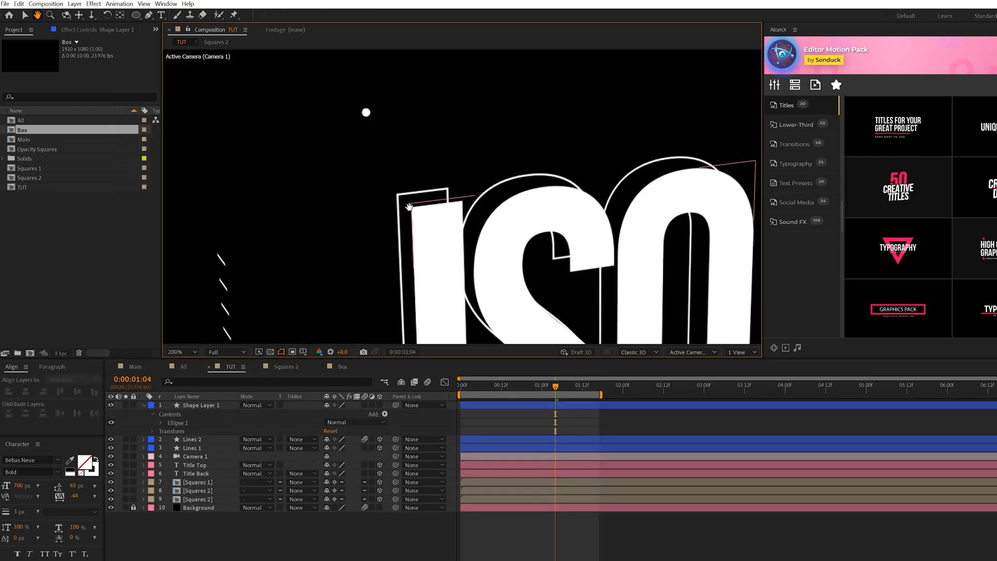
scroll(374, 109, up, 3)
Step: Add a Repeater to the dot with Position X 42 and 12 copies, forming a row
key(v)
click(383, 413)
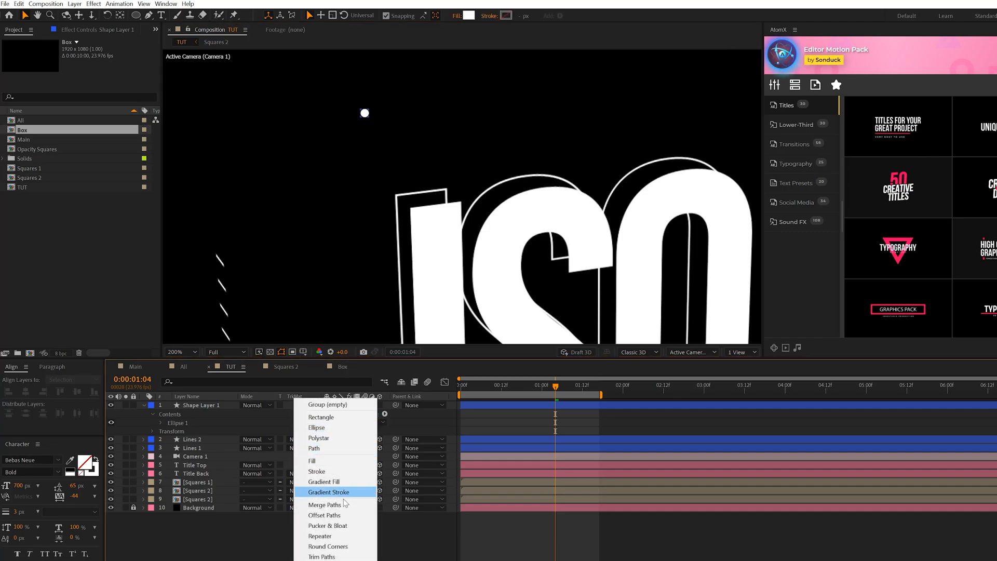
click(336, 534)
click(161, 431)
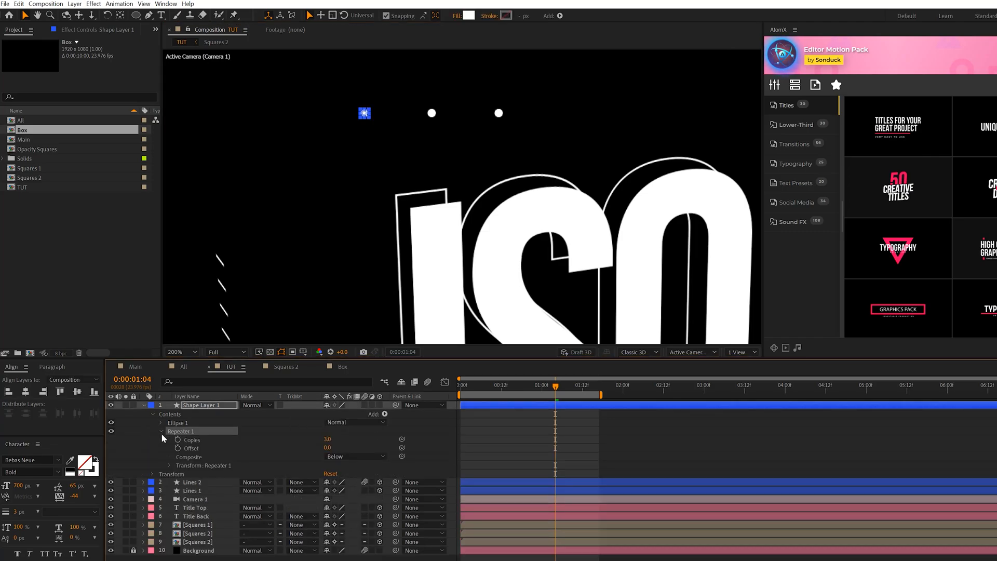
click(170, 465)
drag(331, 482, 293, 481)
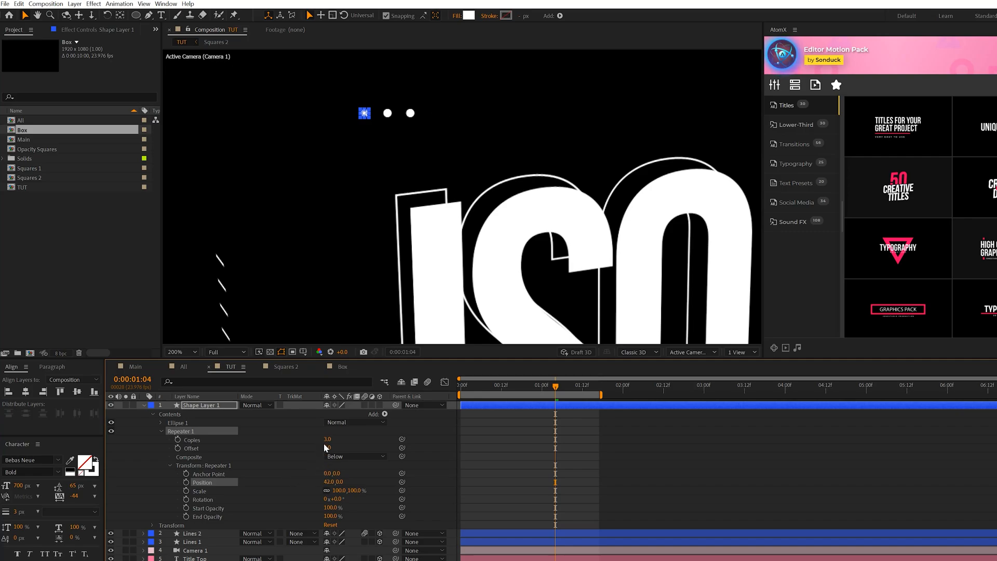
drag(325, 444, 384, 422)
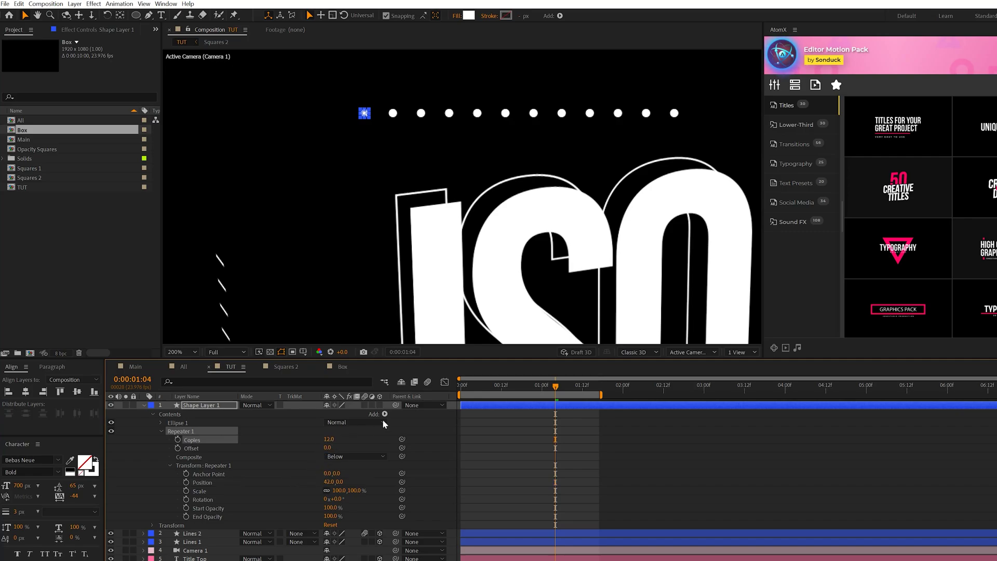
Step: Keyframe the Repeater's Copies from the first frame and shift the keyframe later
click(463, 386)
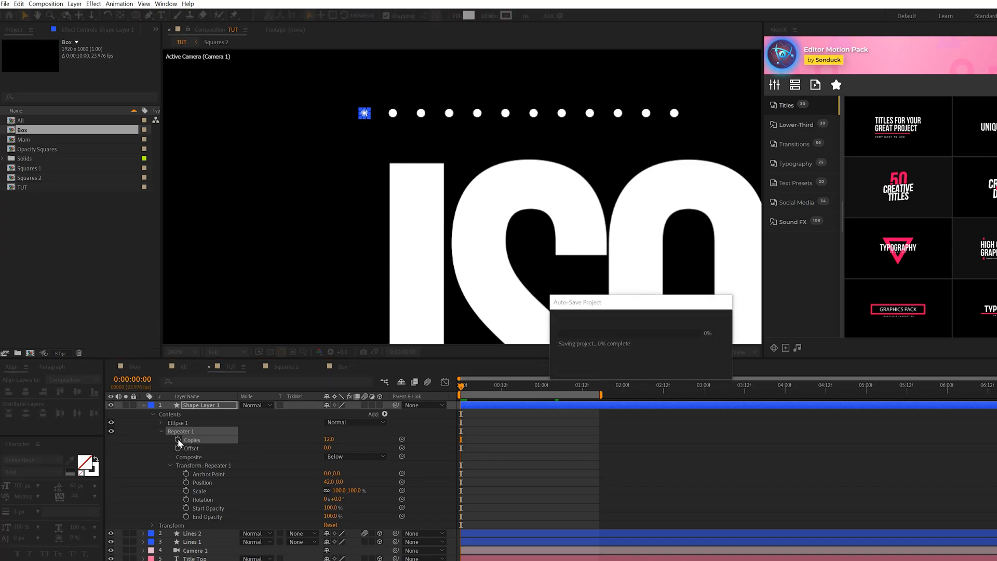
click(178, 439)
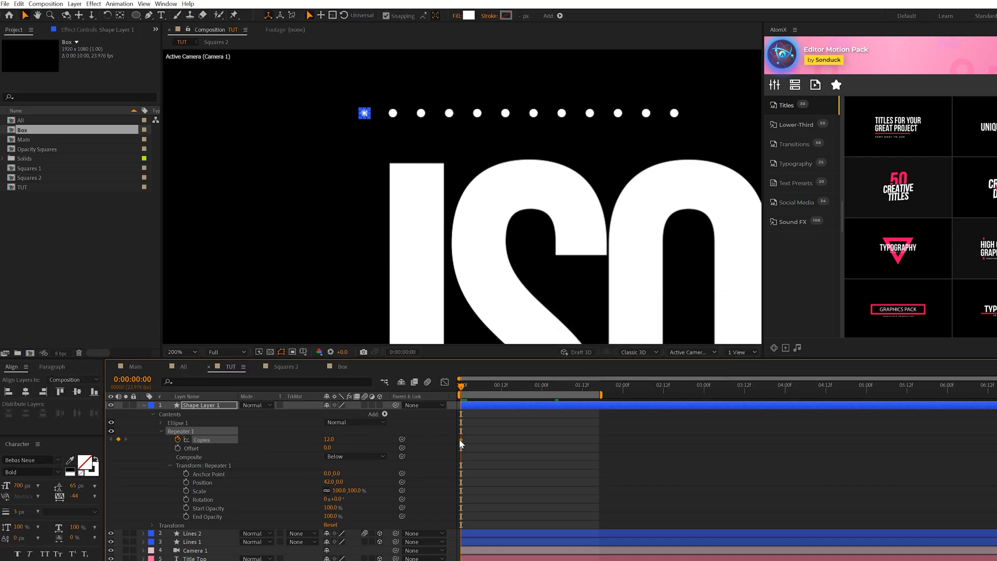
drag(564, 439, 595, 443)
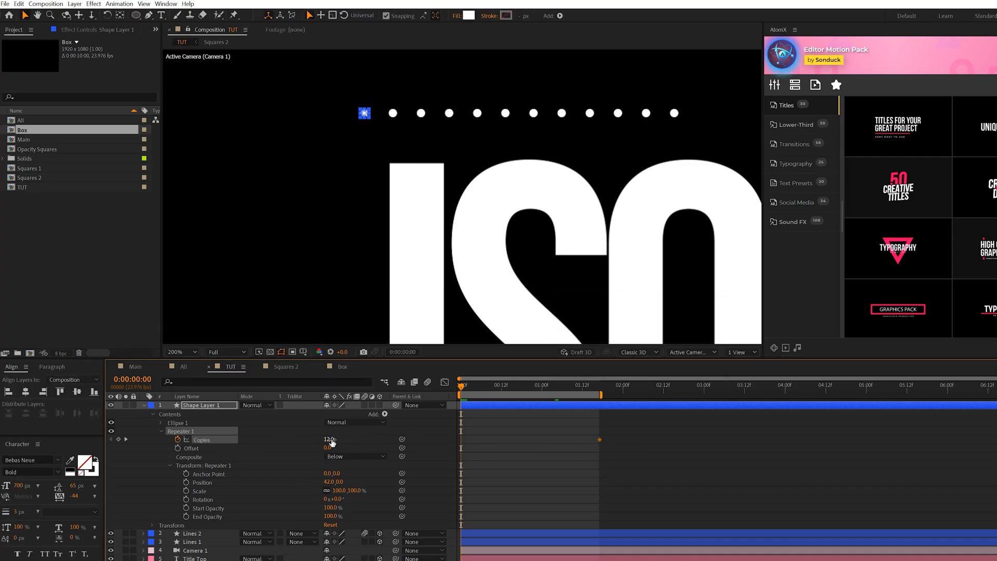
Step: Add a second Repeater with Position 0,36 and 9 copies, stacking the row into a grid
click(385, 413)
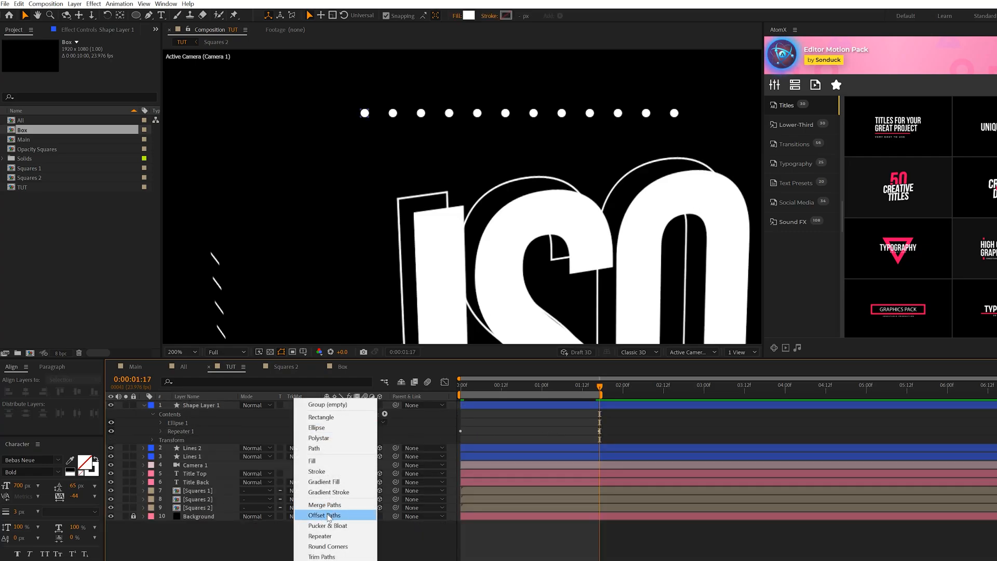
click(320, 536)
click(161, 440)
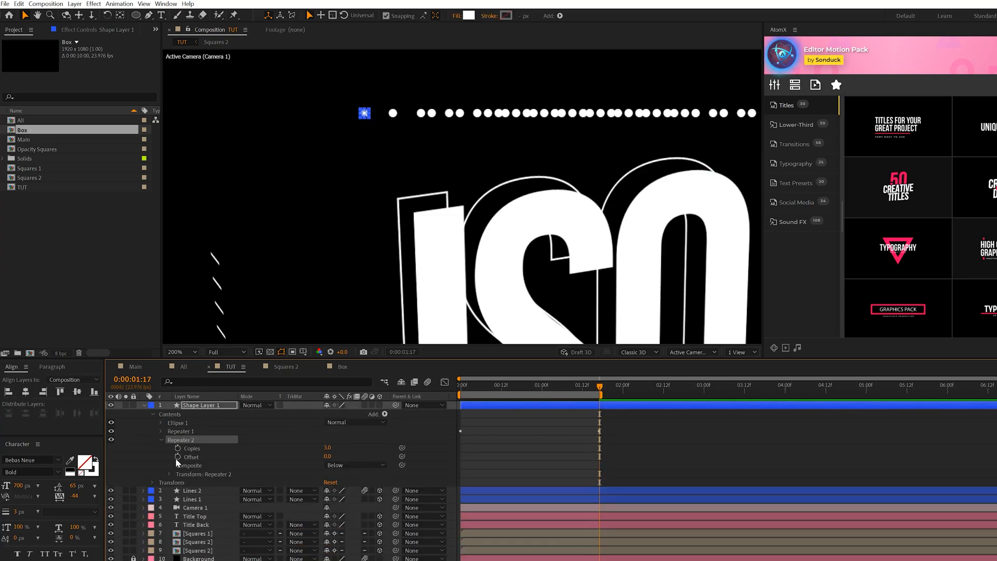
click(170, 473)
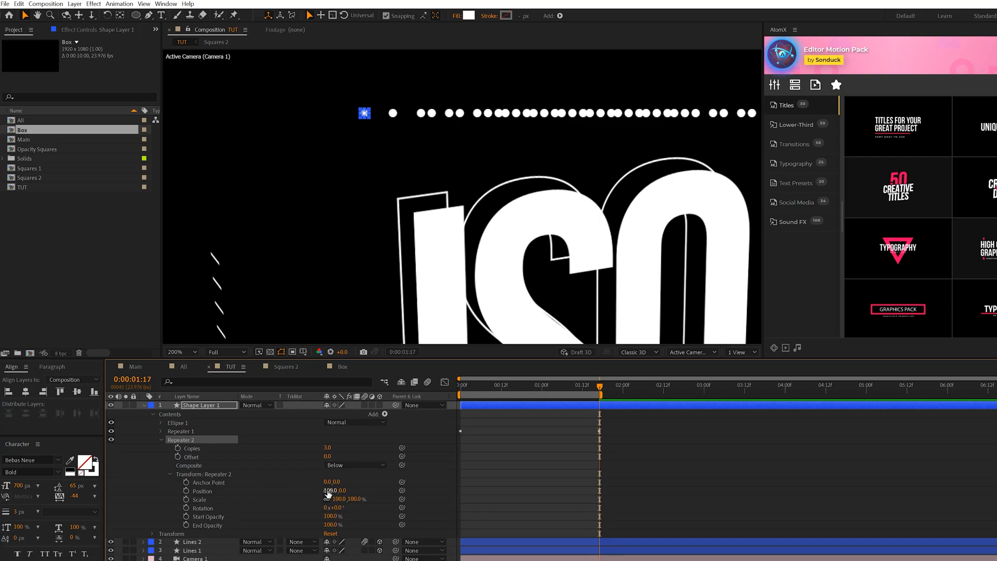
key(Return)
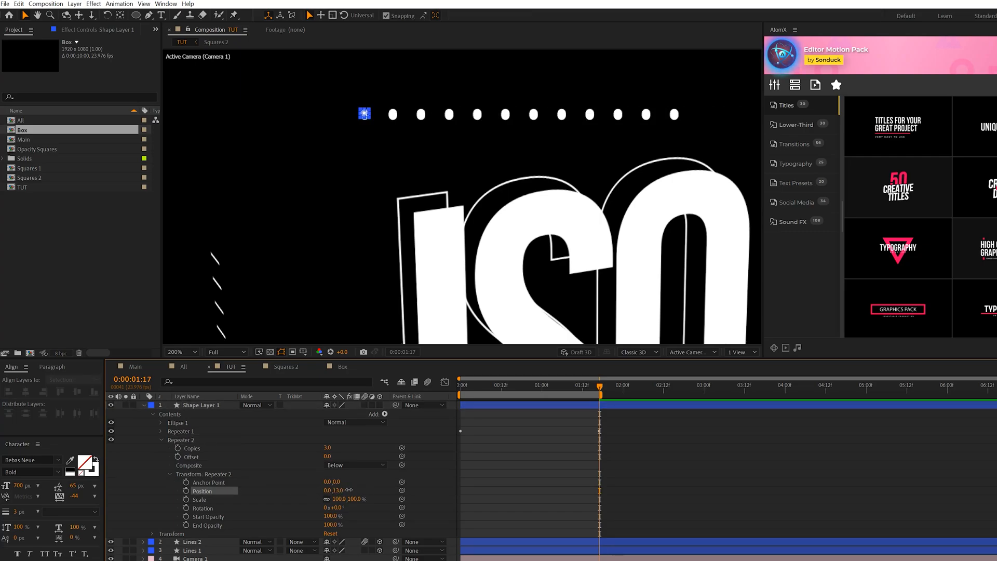
drag(349, 489, 353, 493)
click(328, 448)
text(7)
key(Return)
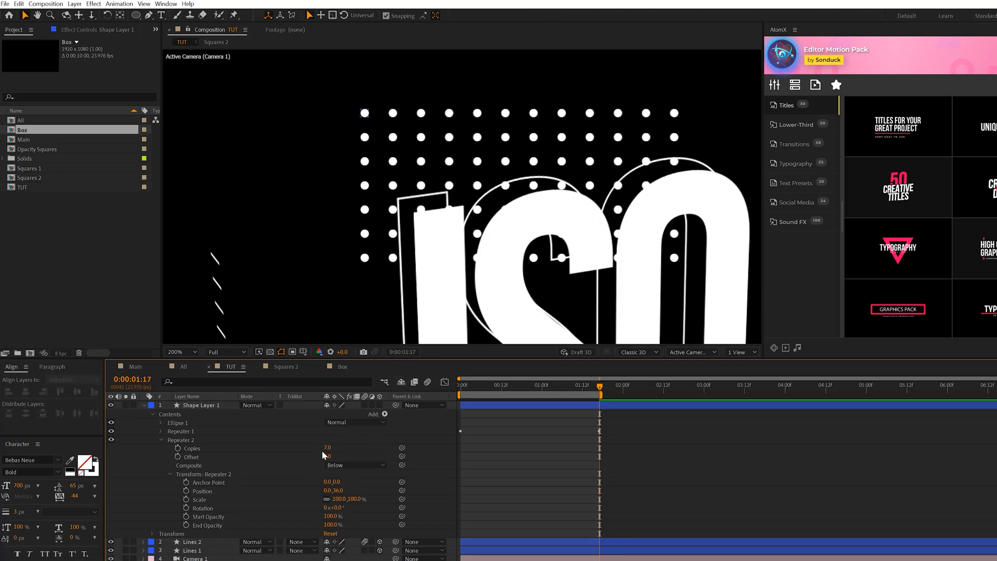
Step: Keyframe the second Repeater's Copies to start at 0 on frame zero and reveal animated properties
click(177, 447)
click(463, 385)
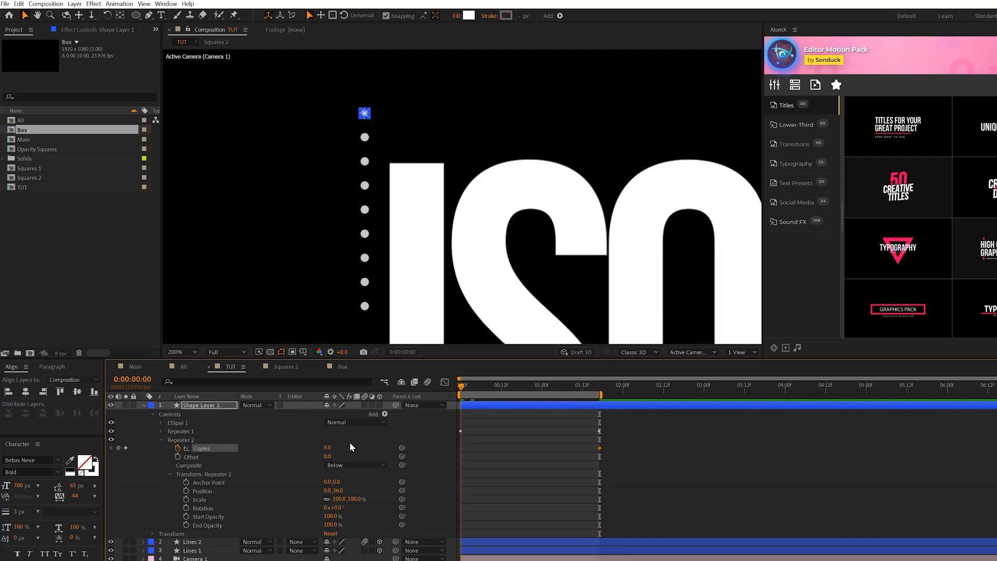
text(0)
key(Return)
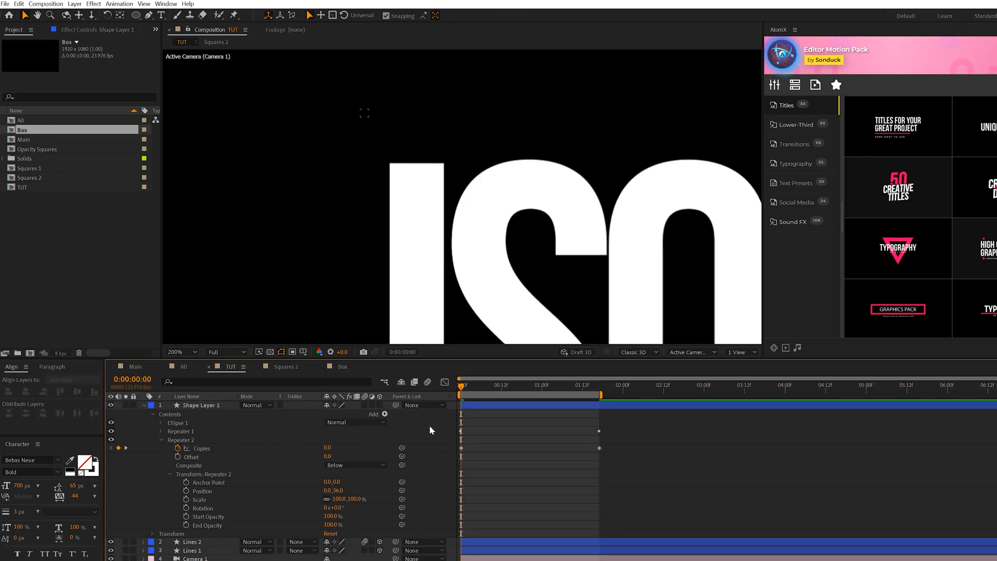
key(u)
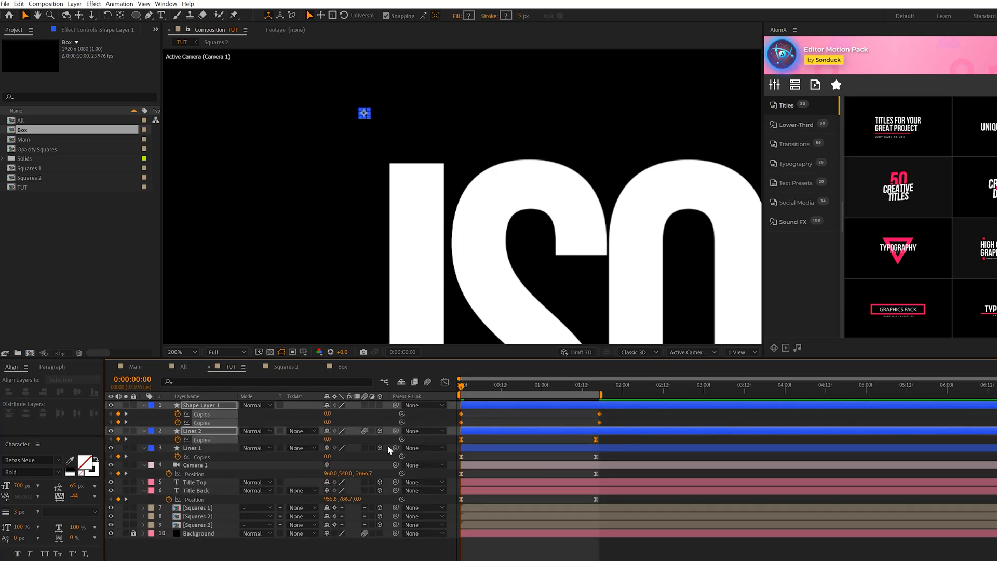
Step: Make the dot grid 3D and move it lower left of the ISO title
drag(642, 413, 425, 435)
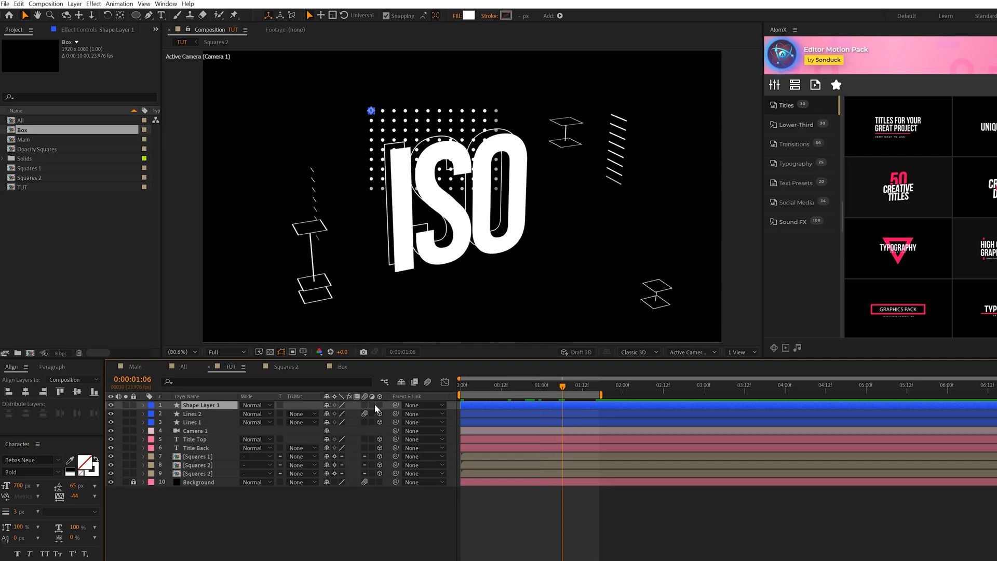
click(379, 405)
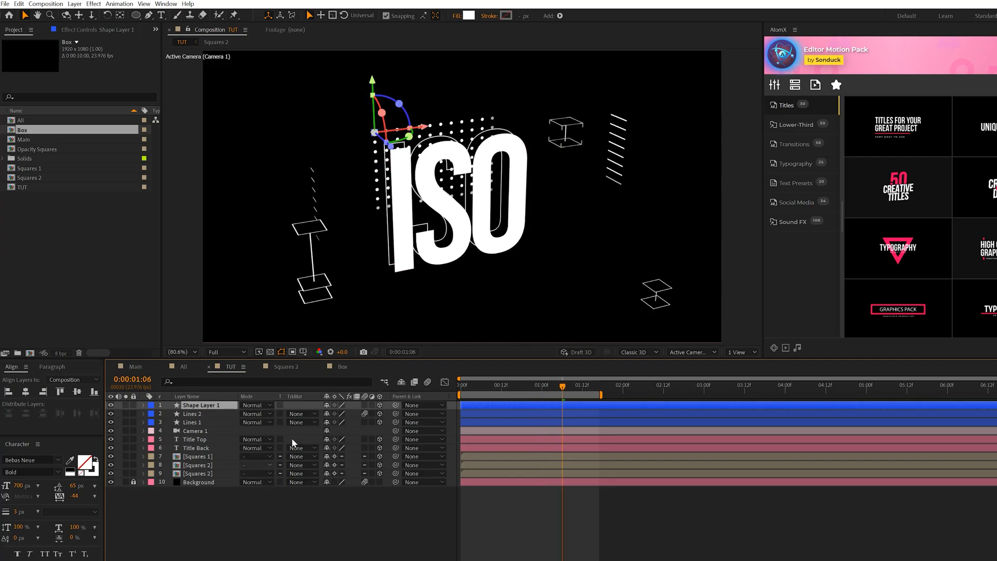
key(p)
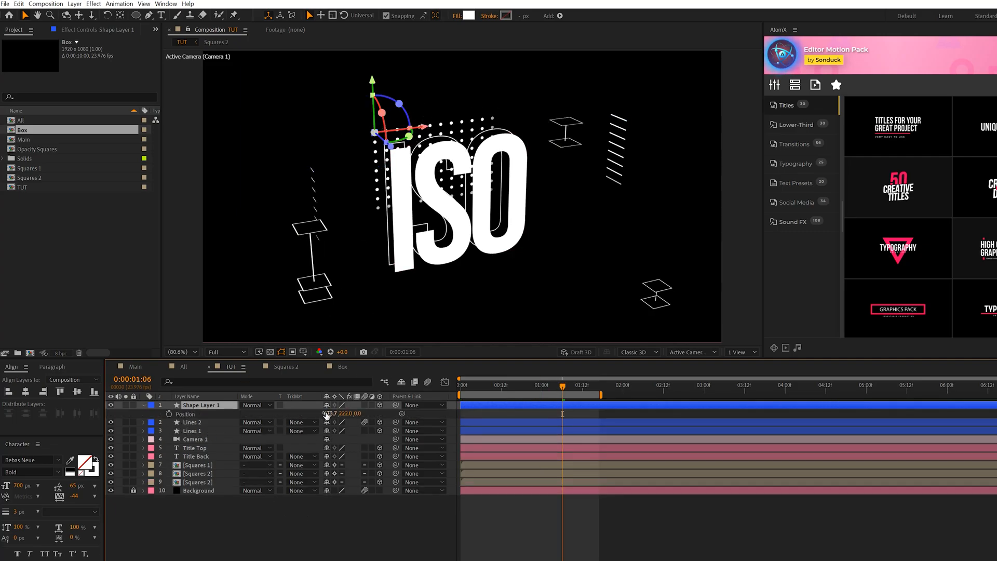
drag(327, 415, 251, 413)
mouse_move(343, 415)
mouse_down()
mouse_move(354, 427)
mouse_move(226, 406)
mouse_up()
Step: Duplicate the grid, set its Y Rotation to 90° and slide it to the right
key(ctrl+d)
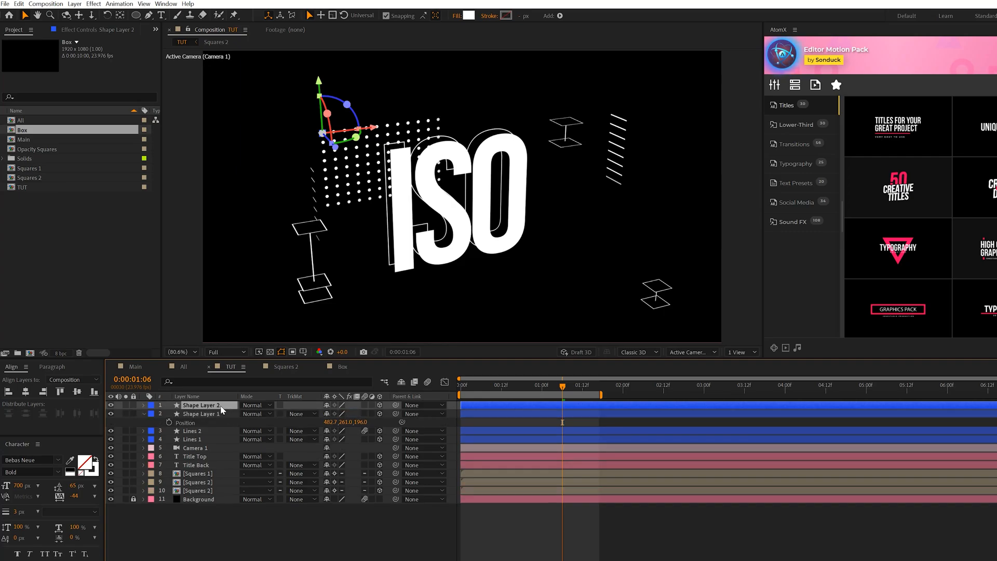
key(r)
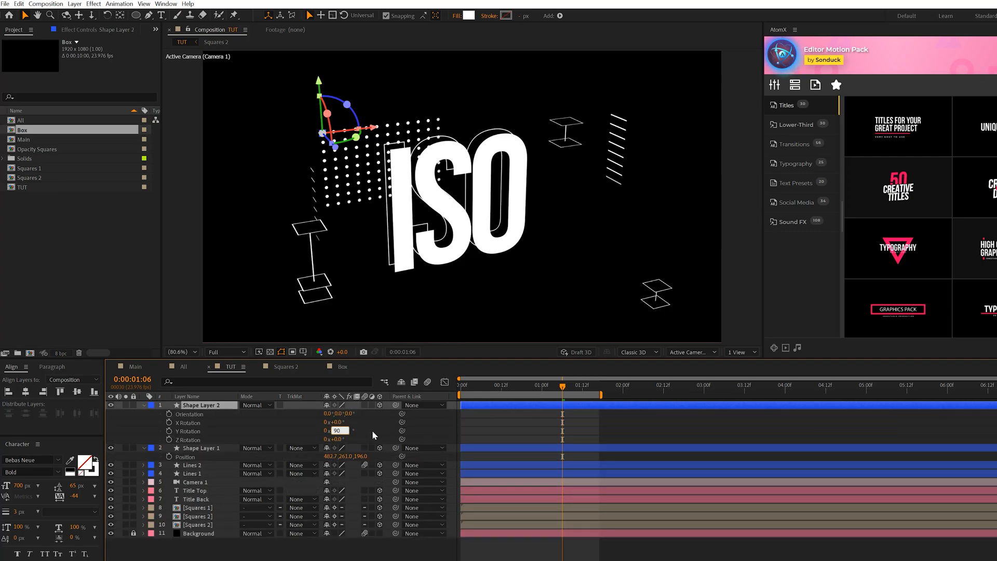
text(90)
key(Return)
click(200, 406)
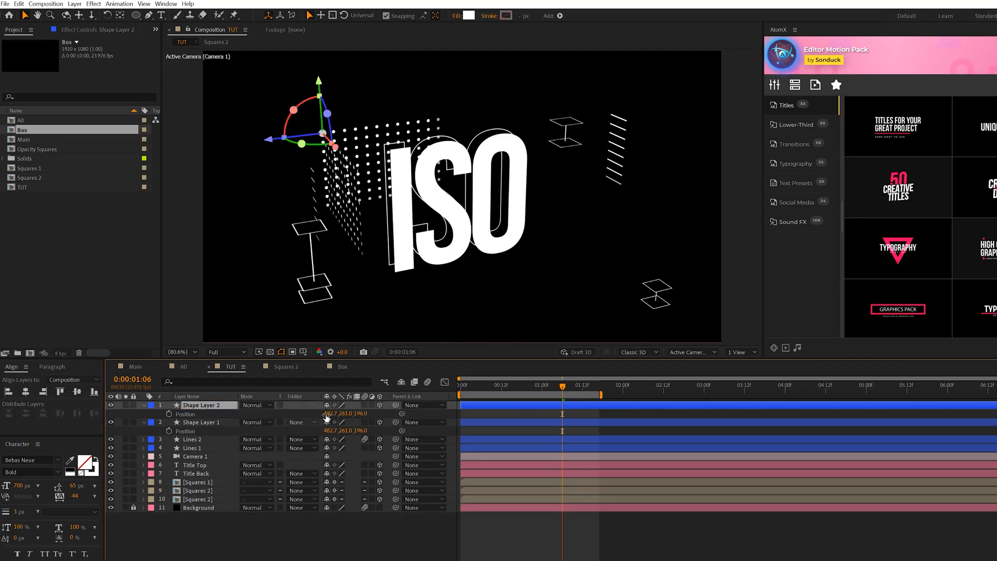
key(p)
mouse_move(331, 414)
mouse_down()
mouse_move(784, 406)
mouse_move(381, 421)
mouse_move(395, 420)
mouse_up()
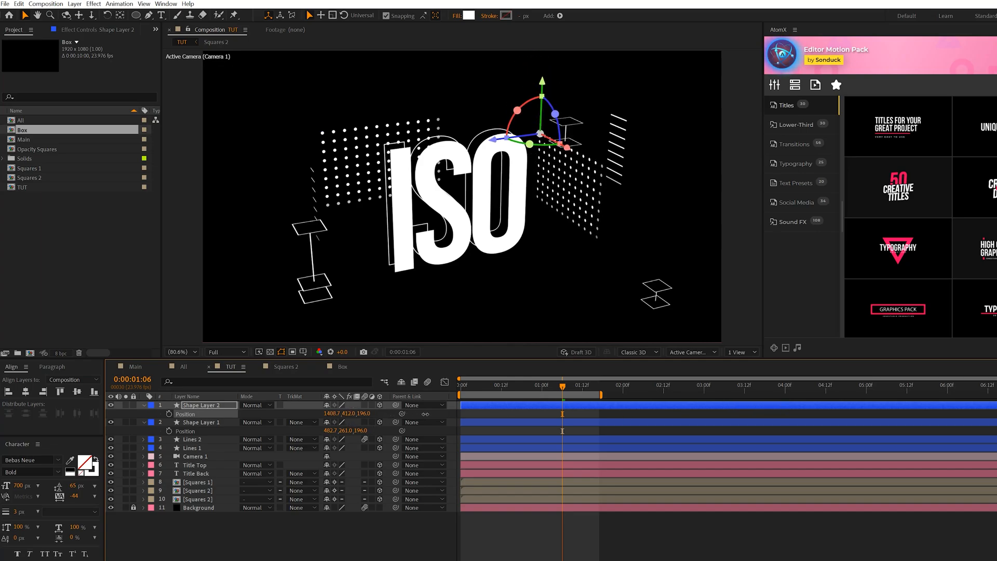
Step: Scrub Shape Layer 2's Position X to about 1441, right of the title
mouse_move(327, 414)
mouse_down()
mouse_move(340, 414)
mouse_move(317, 417)
mouse_up()
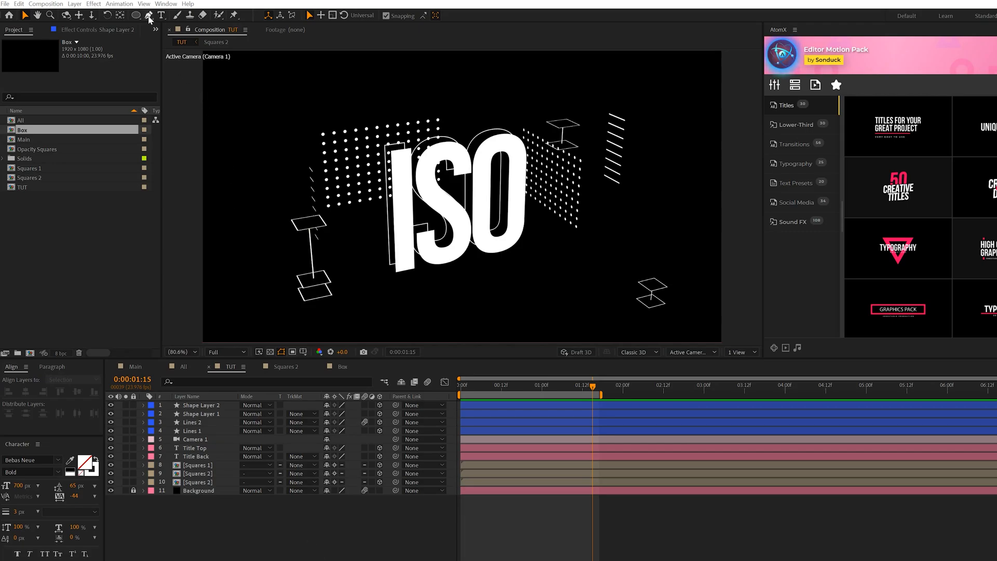
Step: Draw a stroke-only circle with no fill over the ISO title
drag(134, 16, 167, 36)
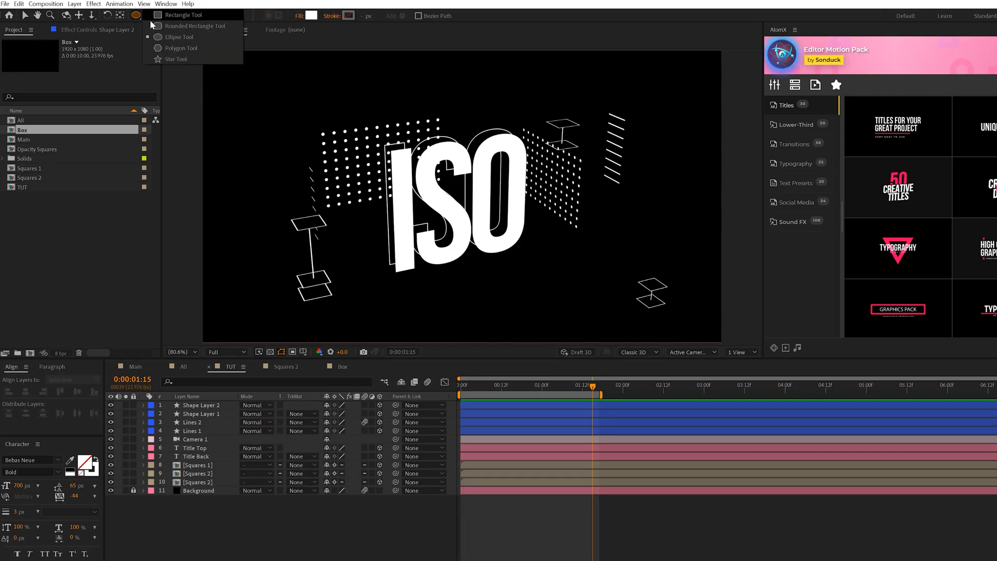
click(301, 15)
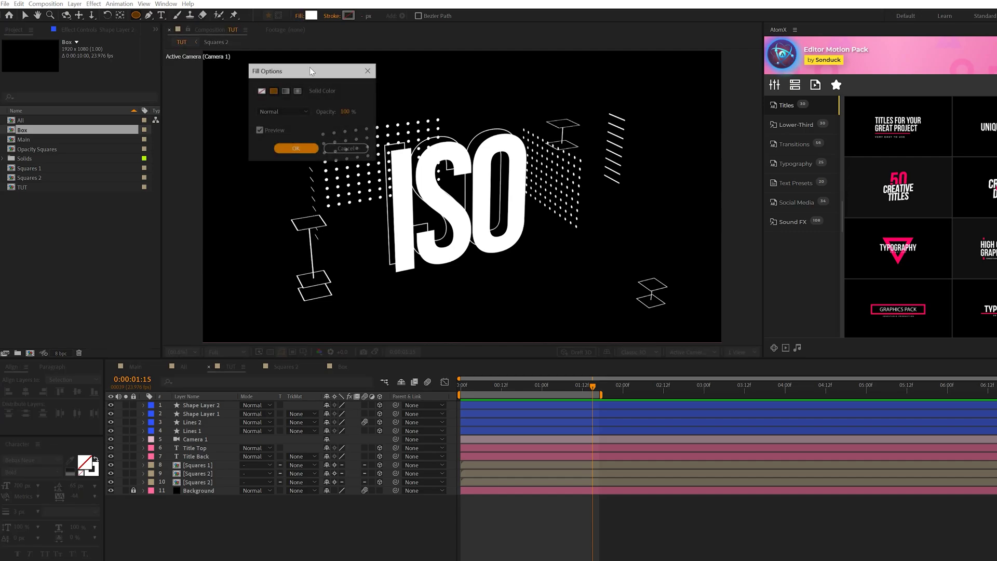
click(294, 149)
click(331, 15)
click(274, 91)
click(296, 148)
drag(439, 189, 522, 272)
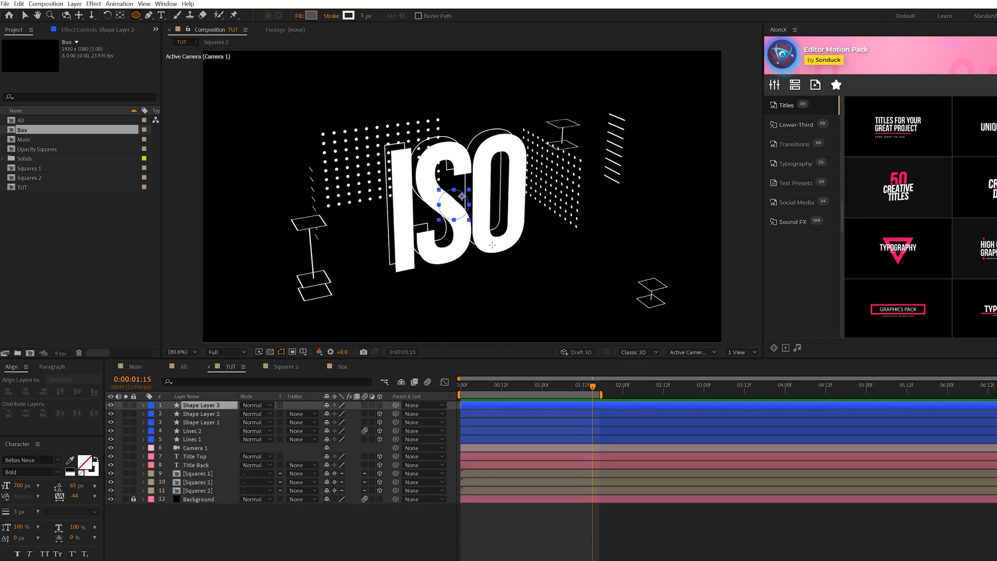
Step: Add Trim Paths with End 0% and animate Start from 0 to 100% by 1:16
click(125, 405)
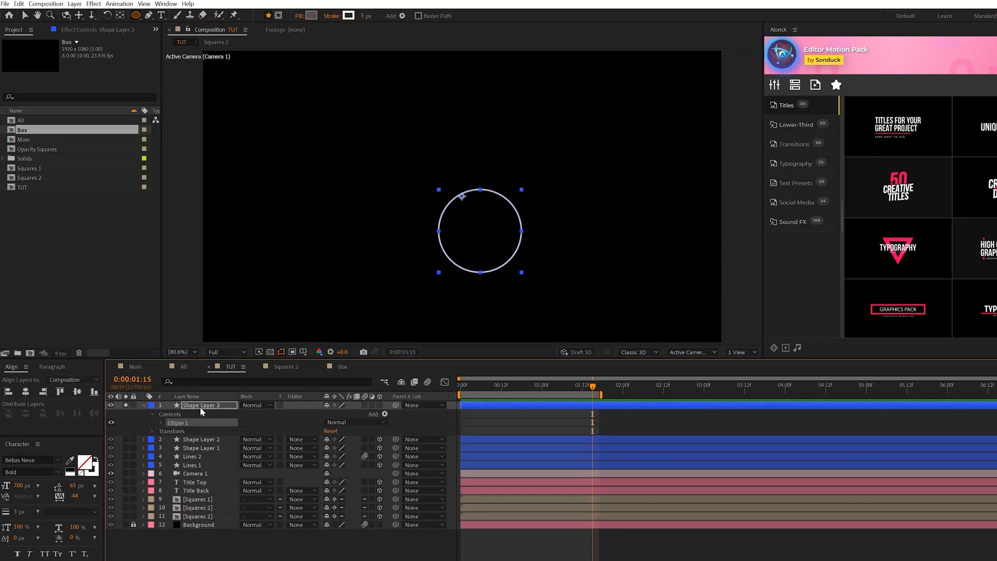
click(387, 415)
click(317, 556)
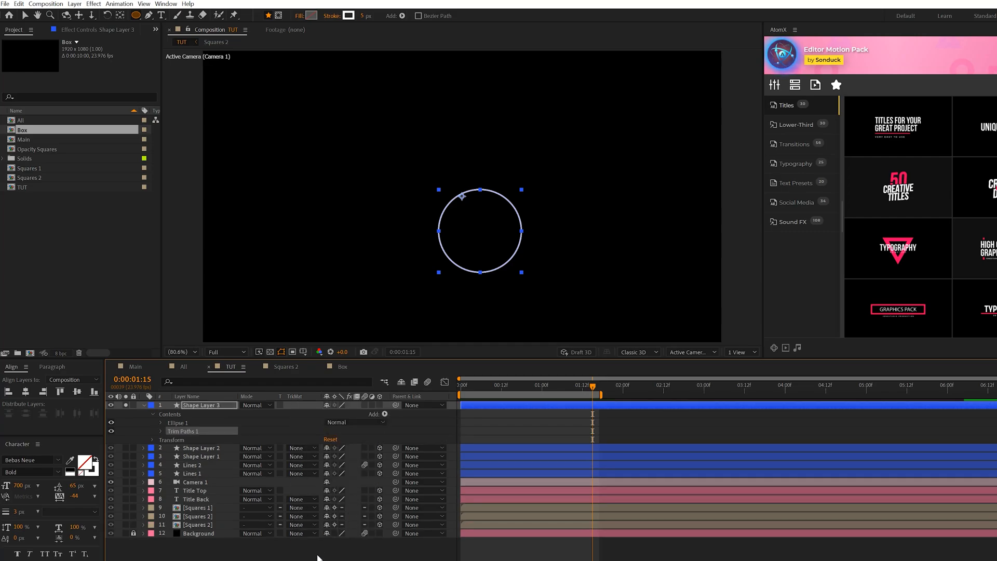
click(161, 431)
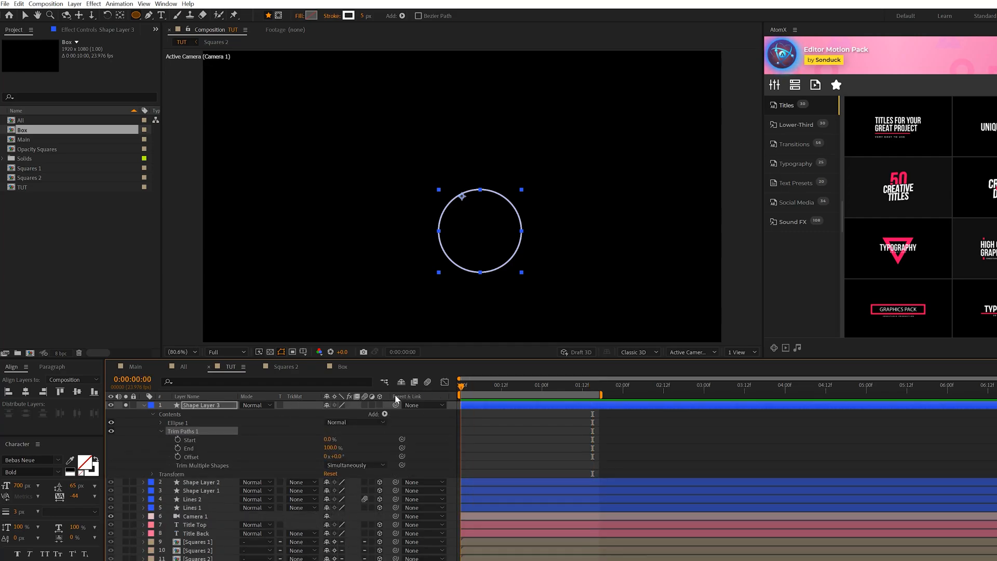
drag(331, 447, 255, 449)
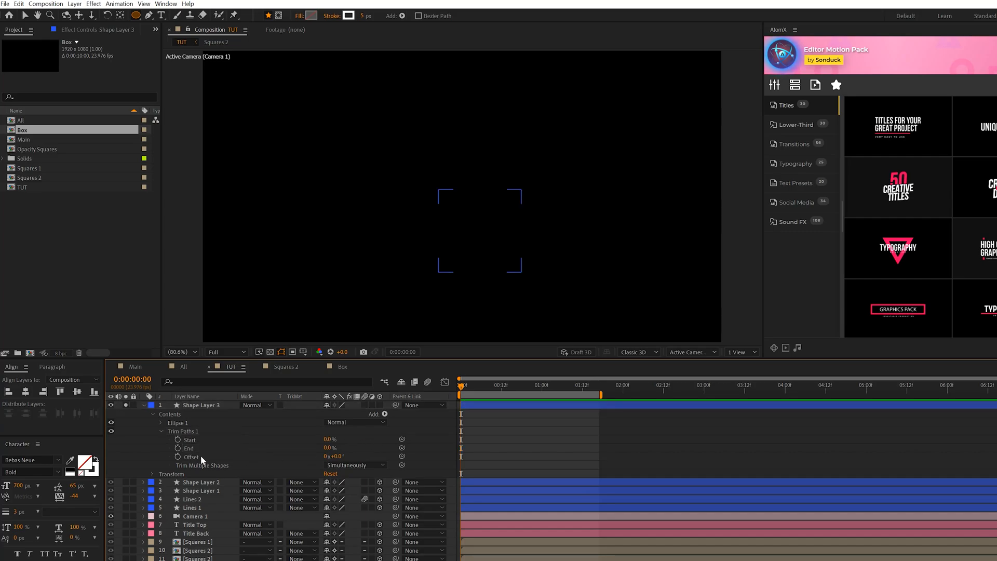
click(178, 439)
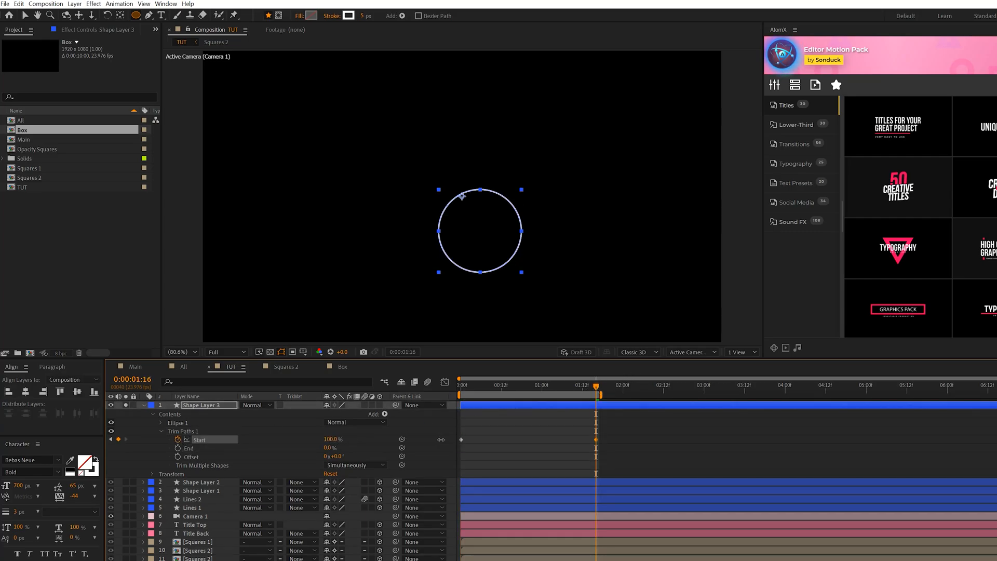
drag(330, 439, 564, 433)
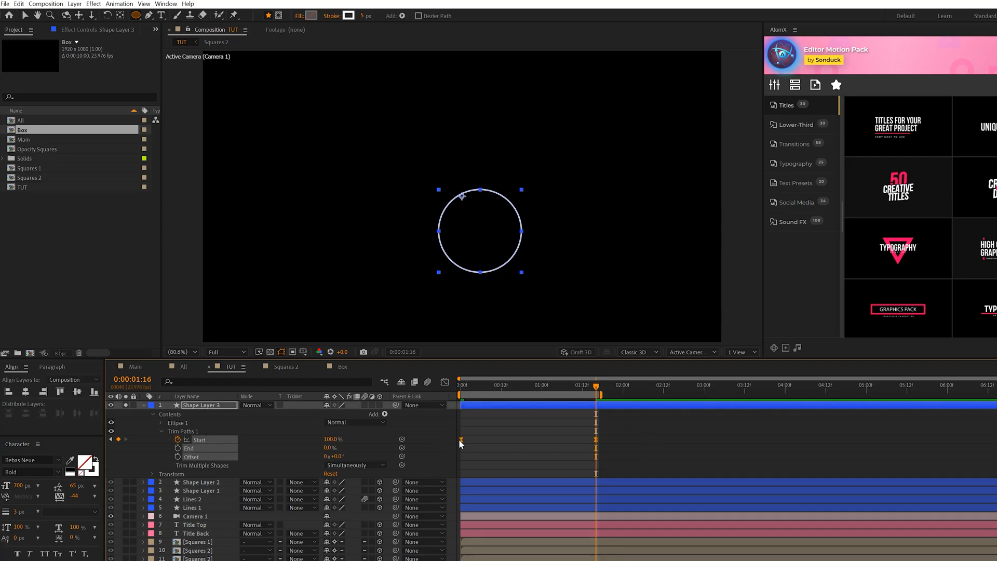
Step: Rotate the circle 90° on X to lie flat and move it down beneath the ISO title
click(514, 434)
key(v)
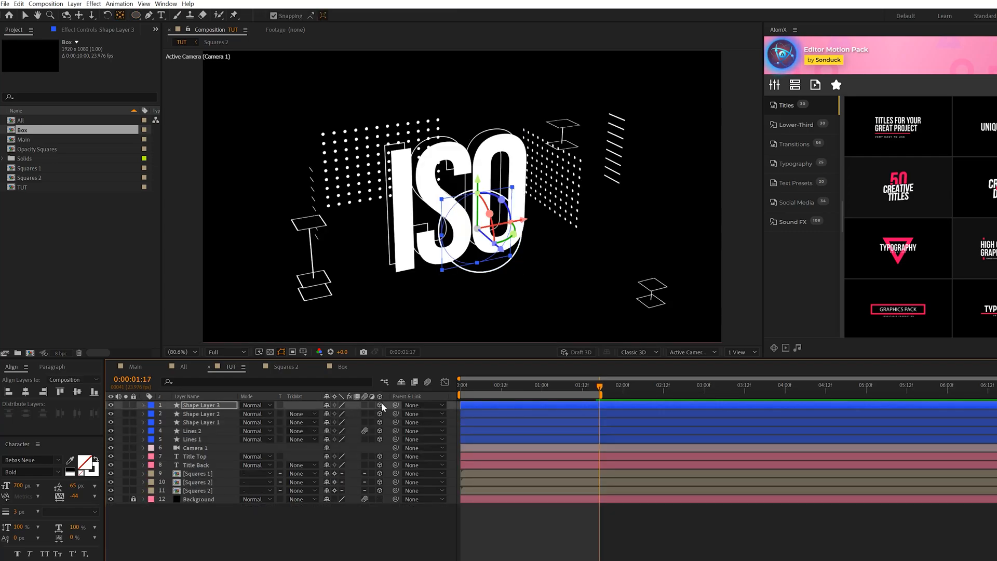
key(r)
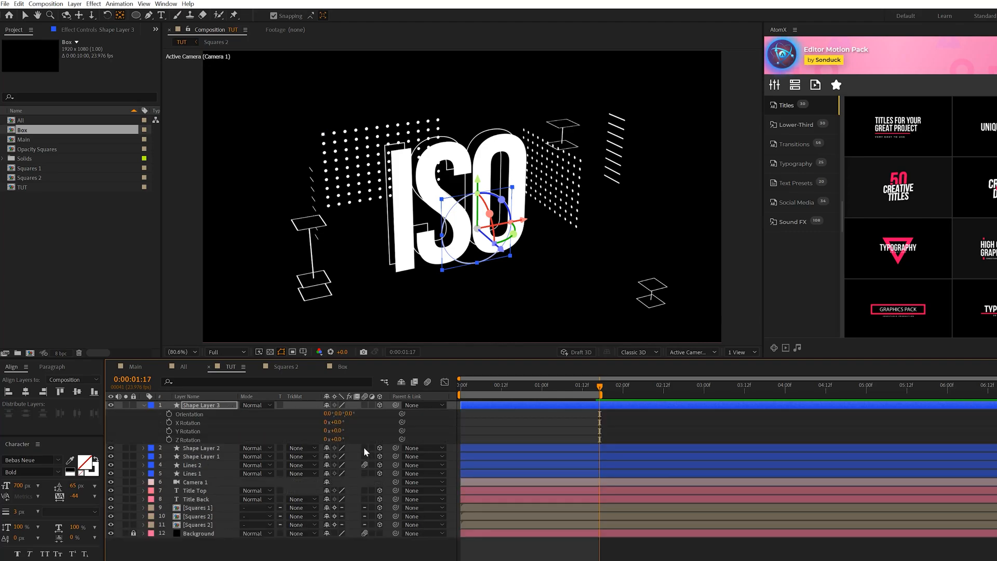
click(304, 538)
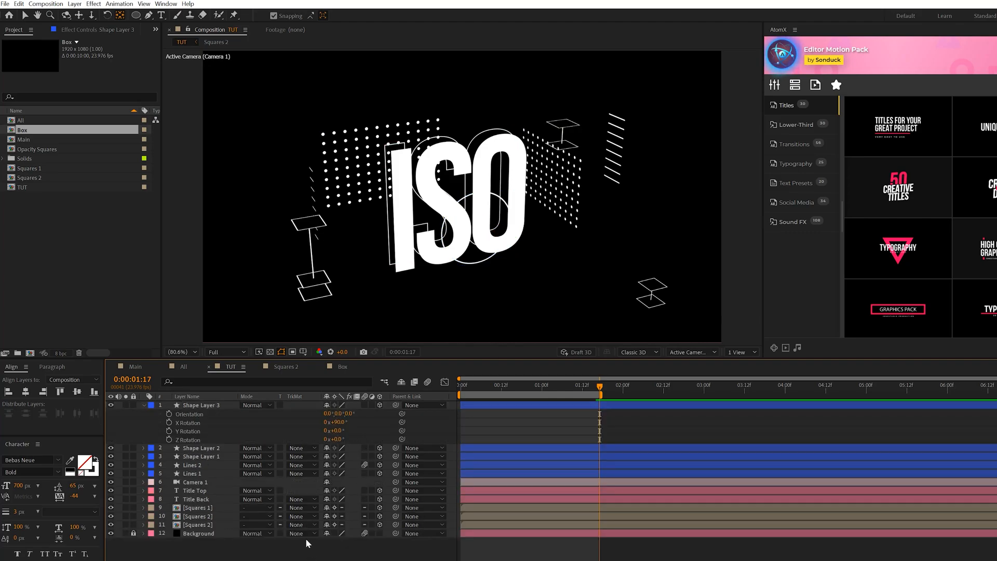
click(200, 406)
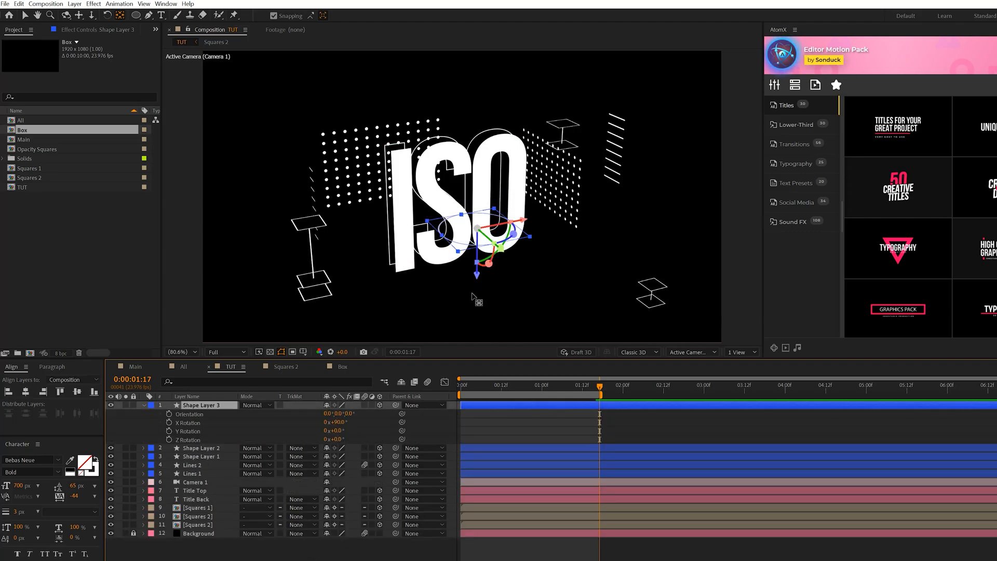
key(p)
drag(472, 227, 469, 286)
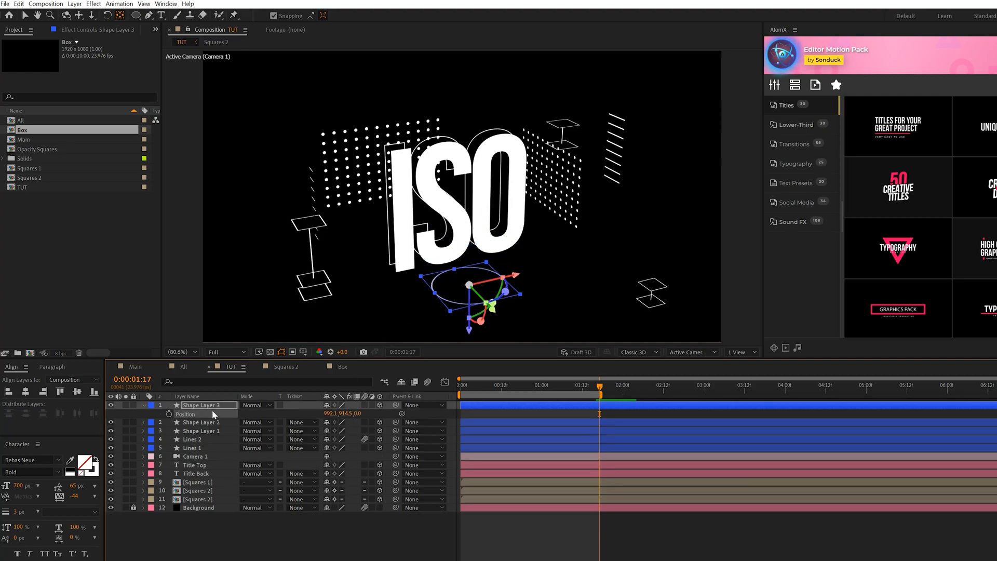
Step: Duplicate the circle, scale the copy to 70% and flip it horizontally
key(ctrl+d)
key(s)
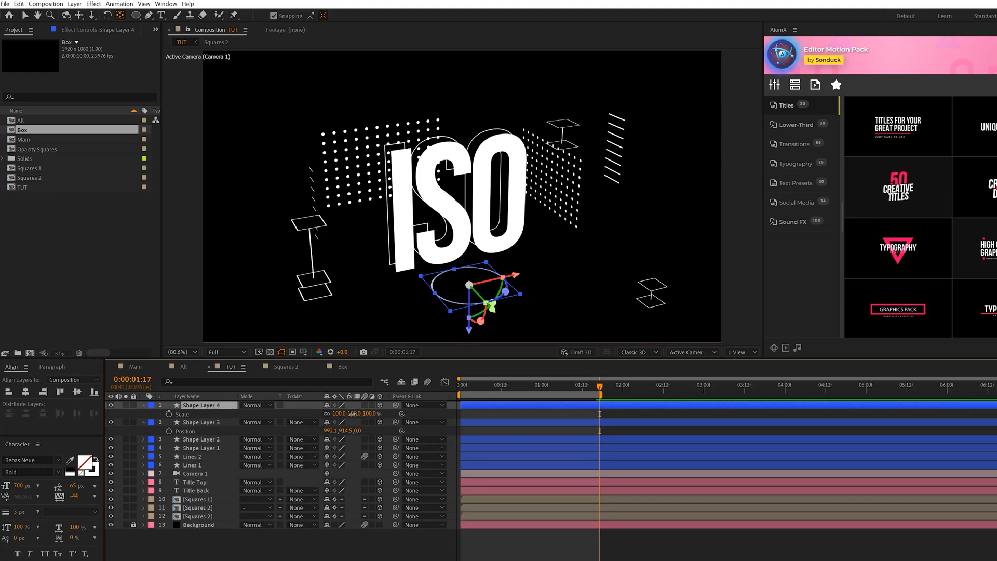
drag(343, 413, 312, 413)
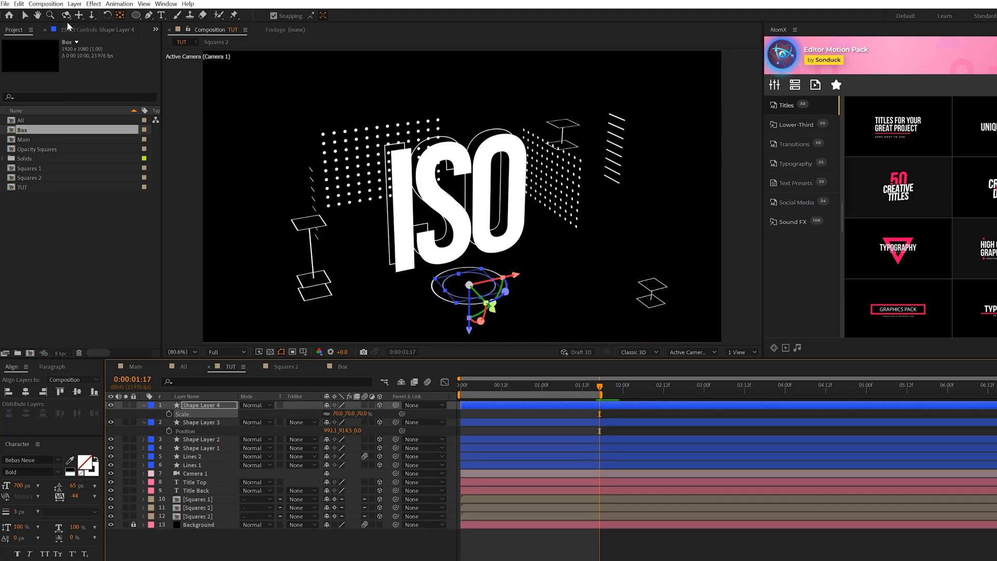
click(73, 4)
mouse_move(93, 113)
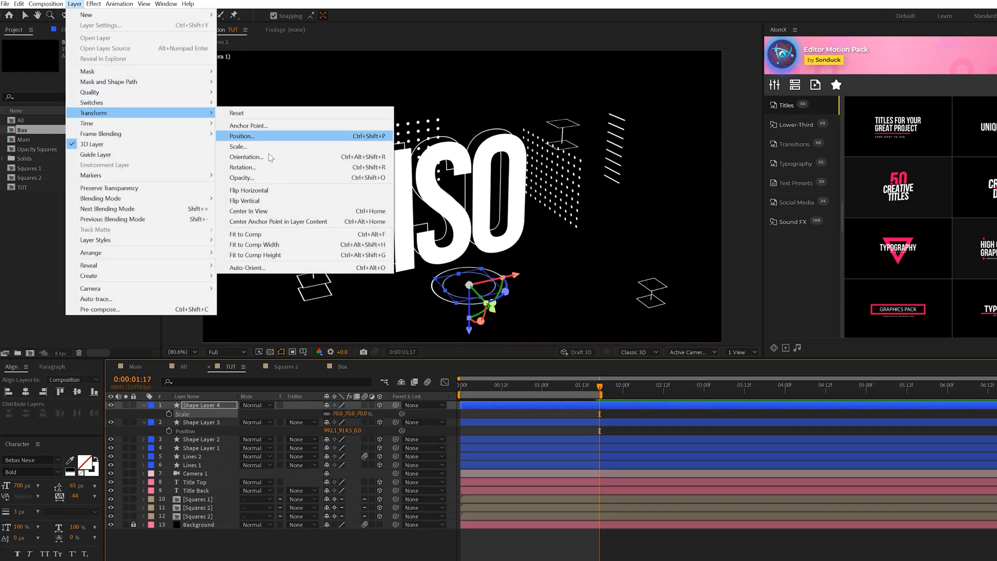
click(249, 190)
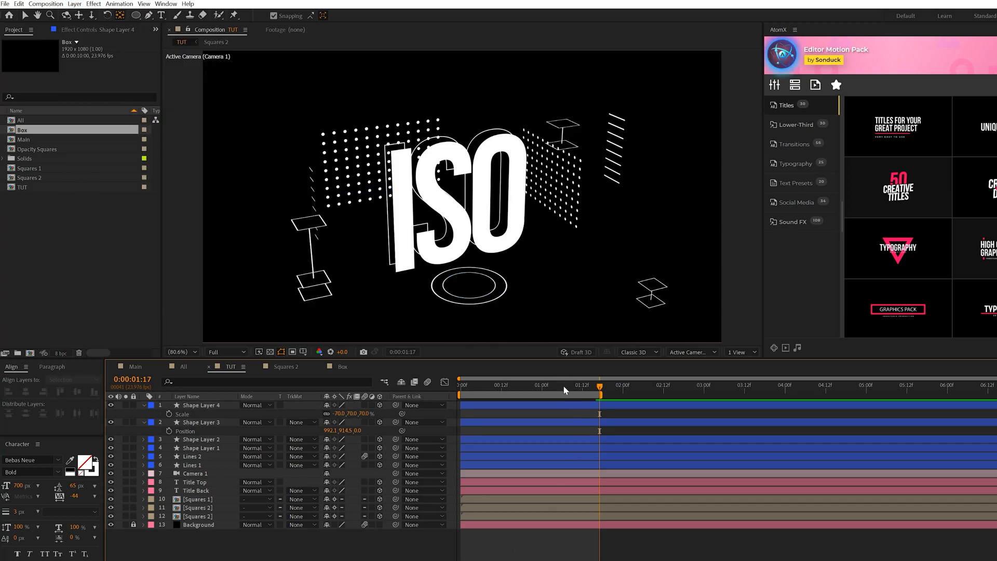
key(Home)
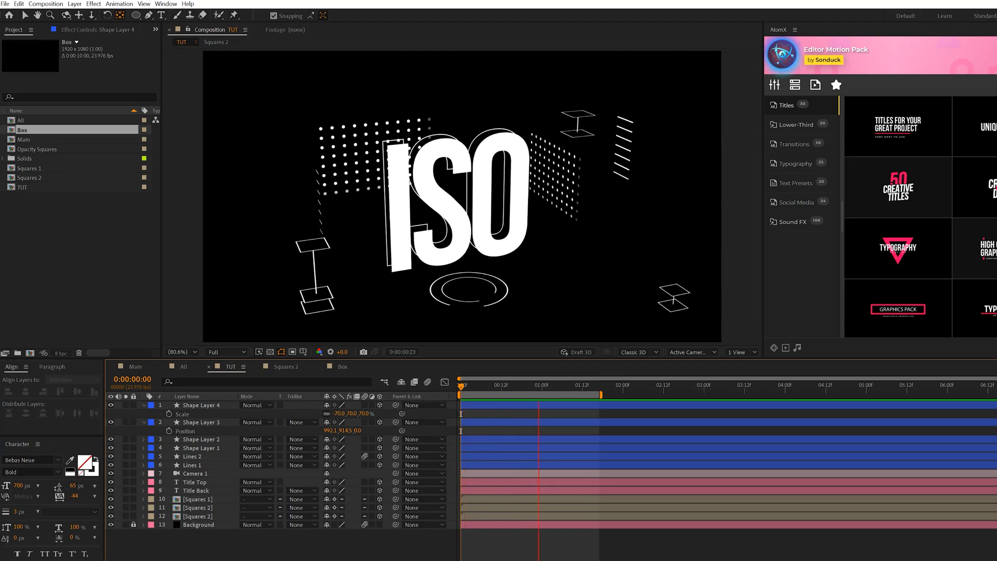
key(space)
Step: Adjust the positions of both circle layers, preview, then move to the All composition
click(204, 406)
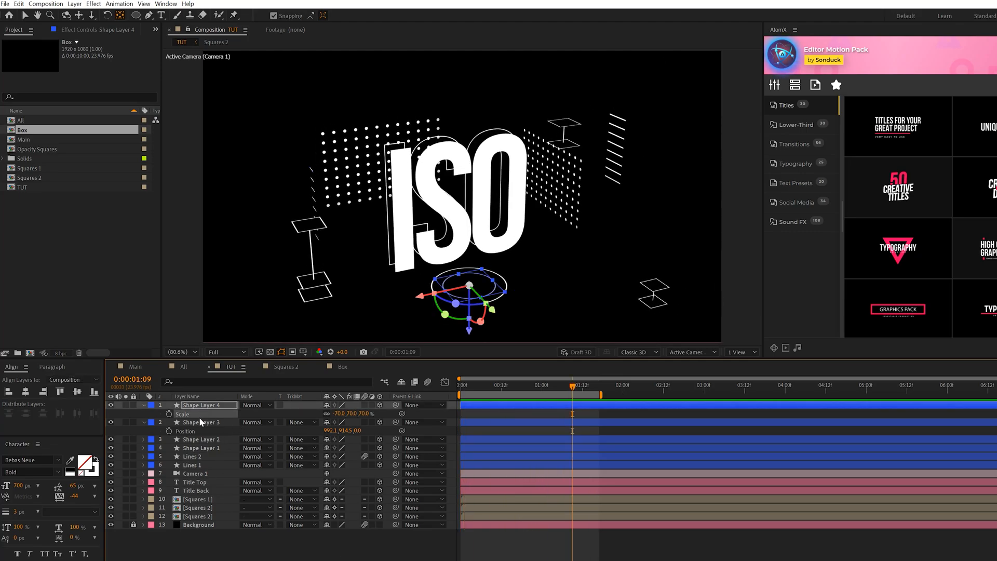
shift+click(200, 422)
key(p)
key(Home)
key(space)
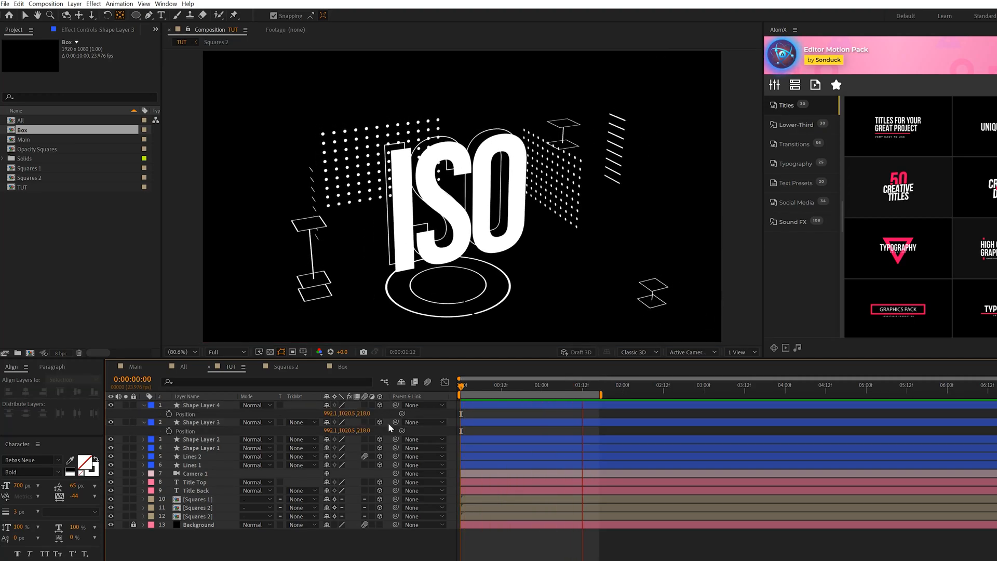
click(184, 366)
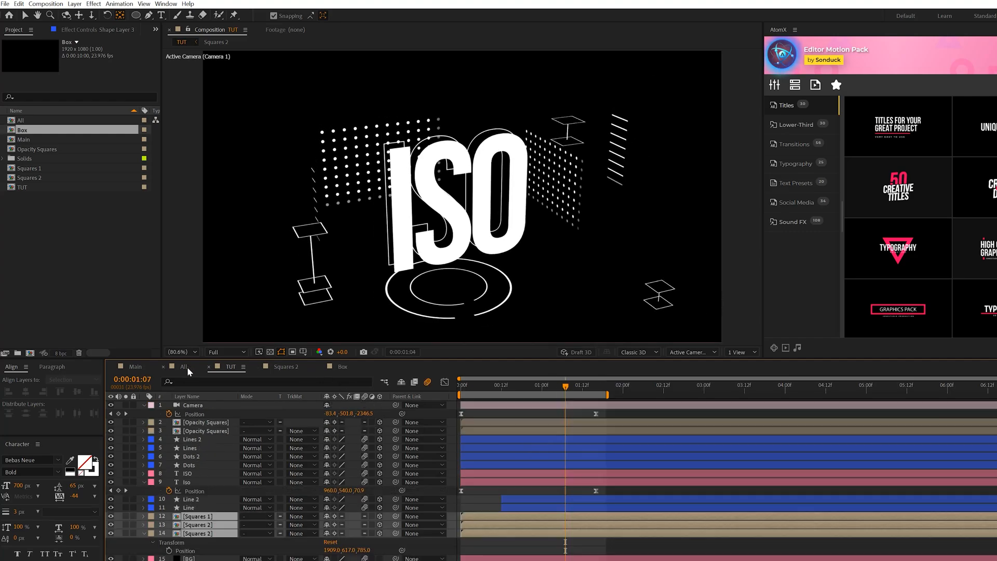
Step: Select every layer and pre-compose them into a single nested comp named All2
key(space)
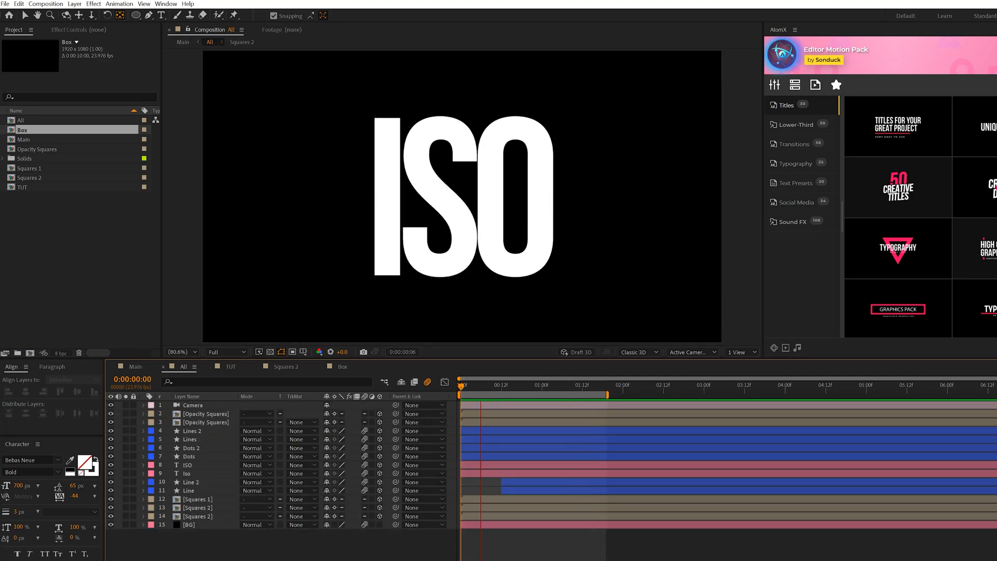
key(space)
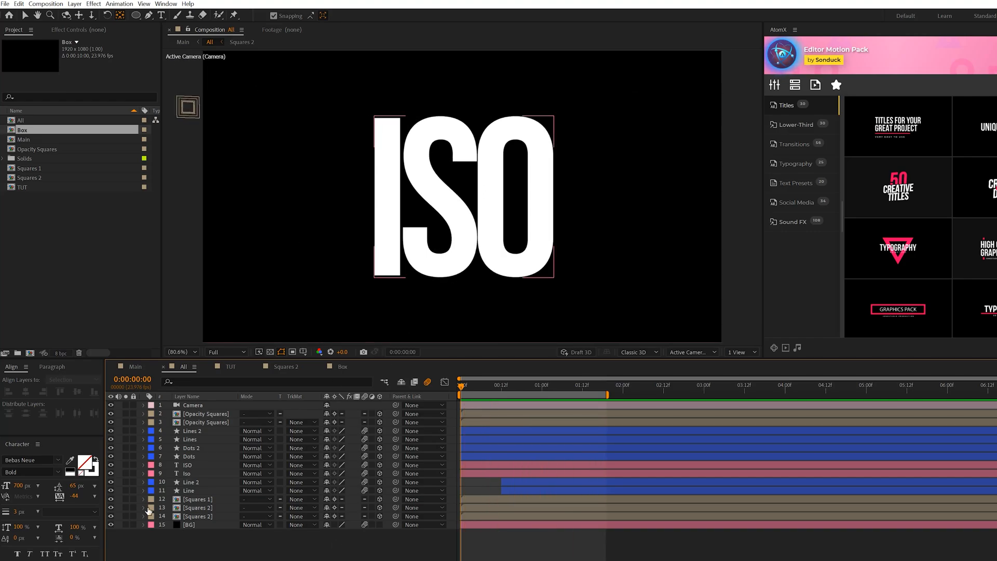
key(ctrl+a)
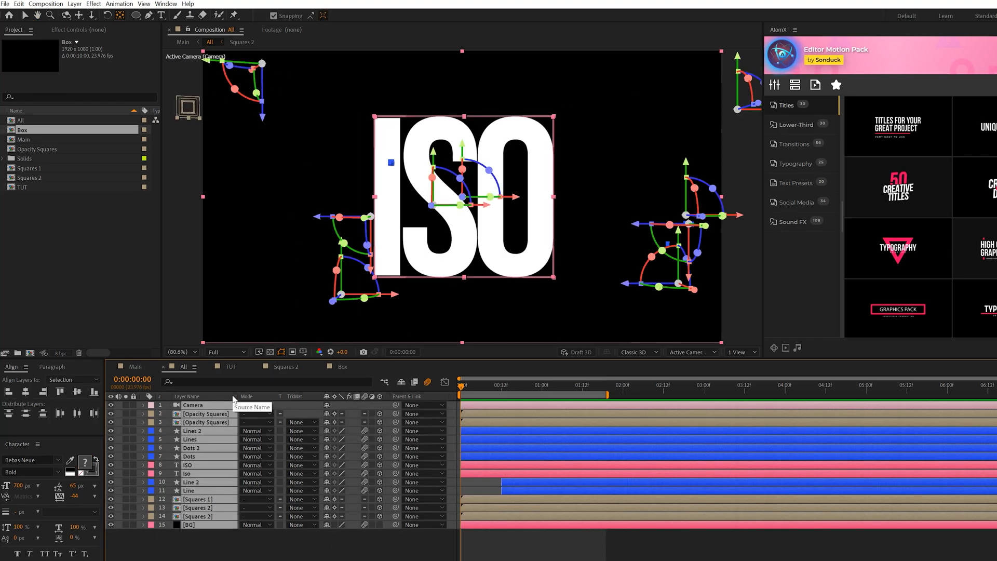
click(75, 3)
click(102, 305)
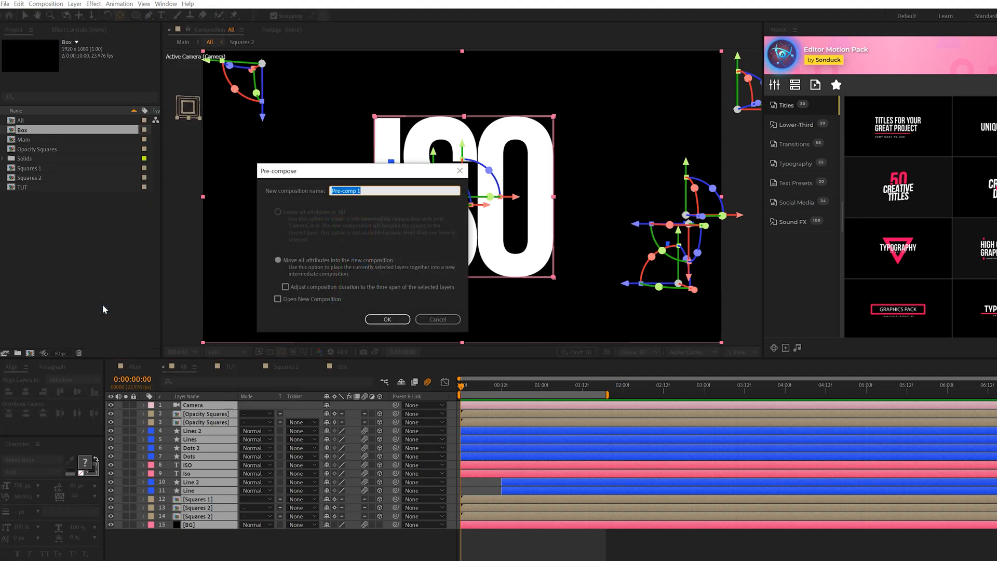
key(Return)
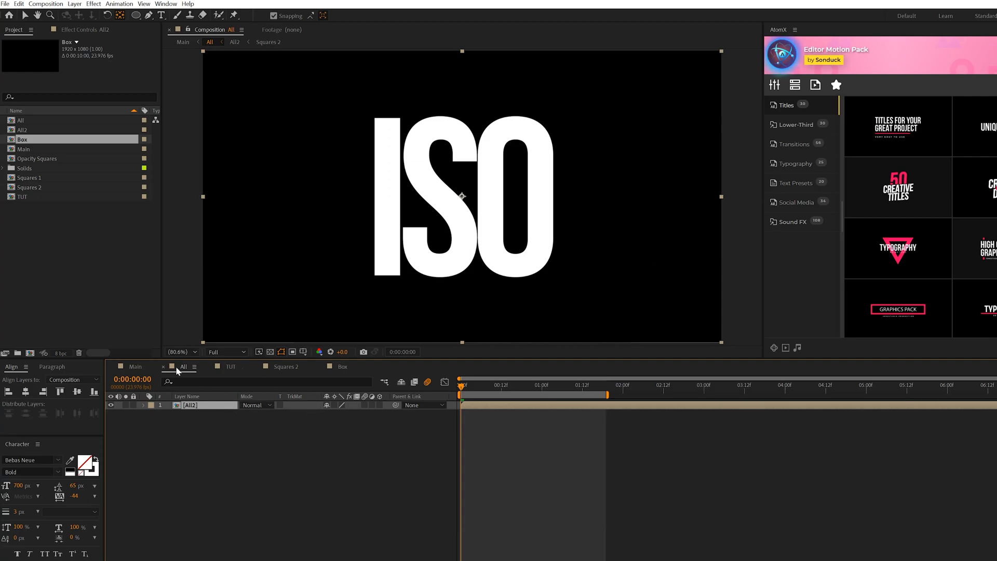
Step: Enable Time Remapping on All2 with a keyframe at 1:16 and a 0:00 keyframe near 3:07
right_click(183, 405)
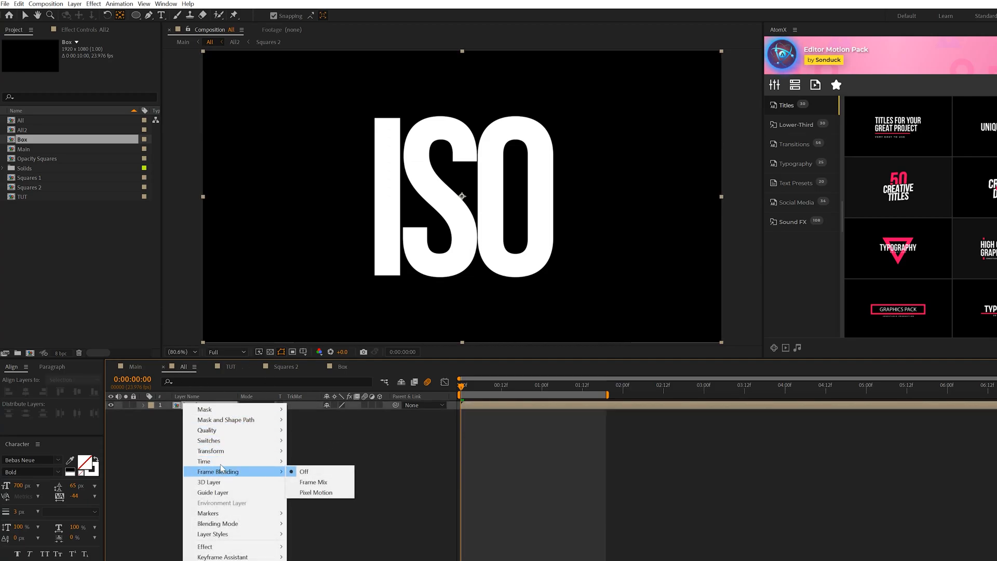
mouse_move(204, 461)
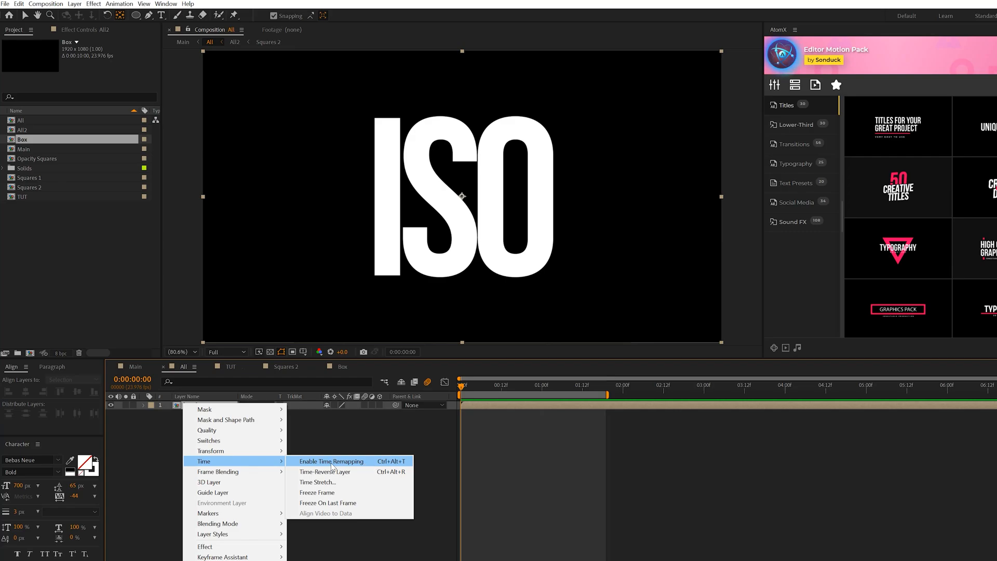
click(334, 467)
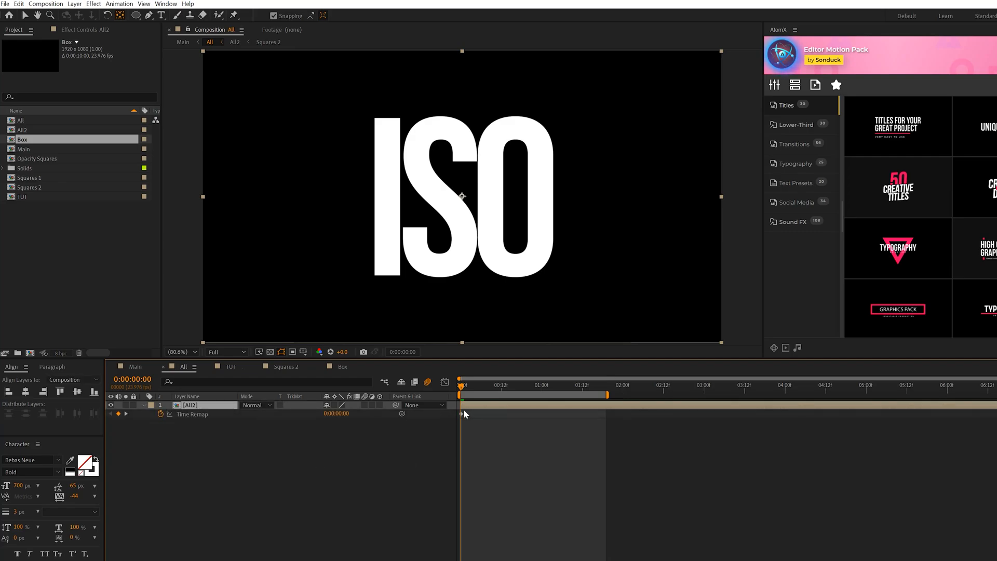
click(602, 391)
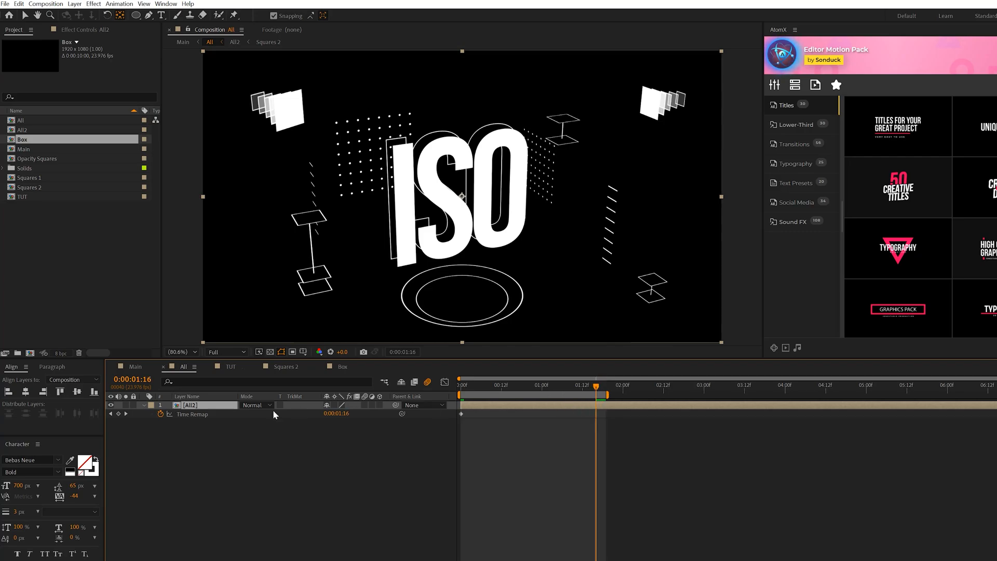
click(118, 413)
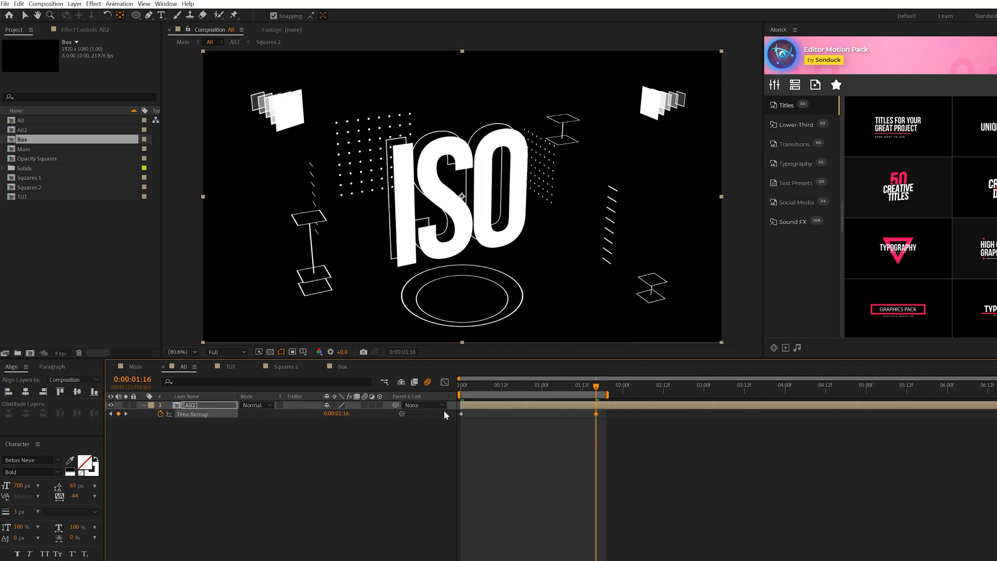
drag(442, 423, 443, 425)
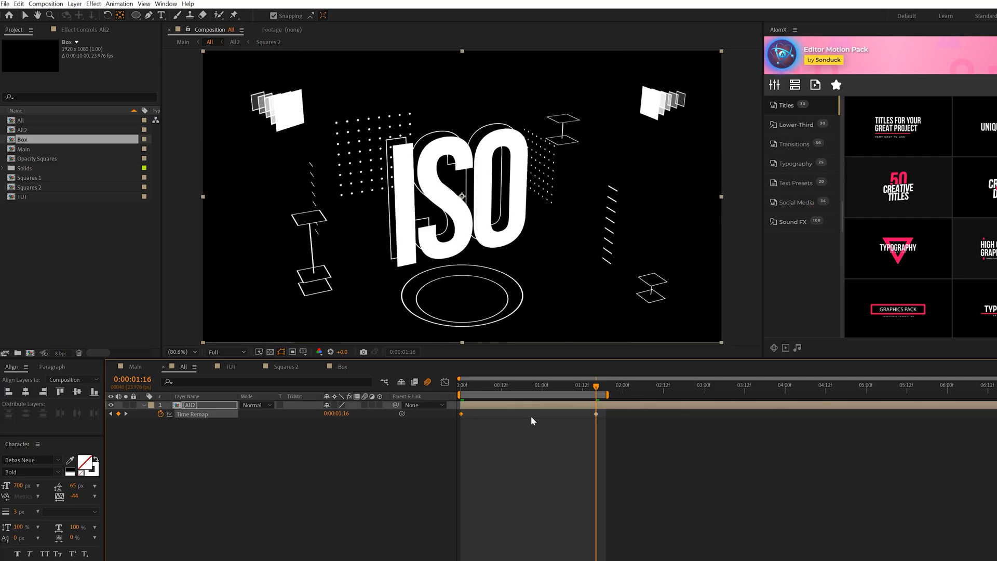
key(space)
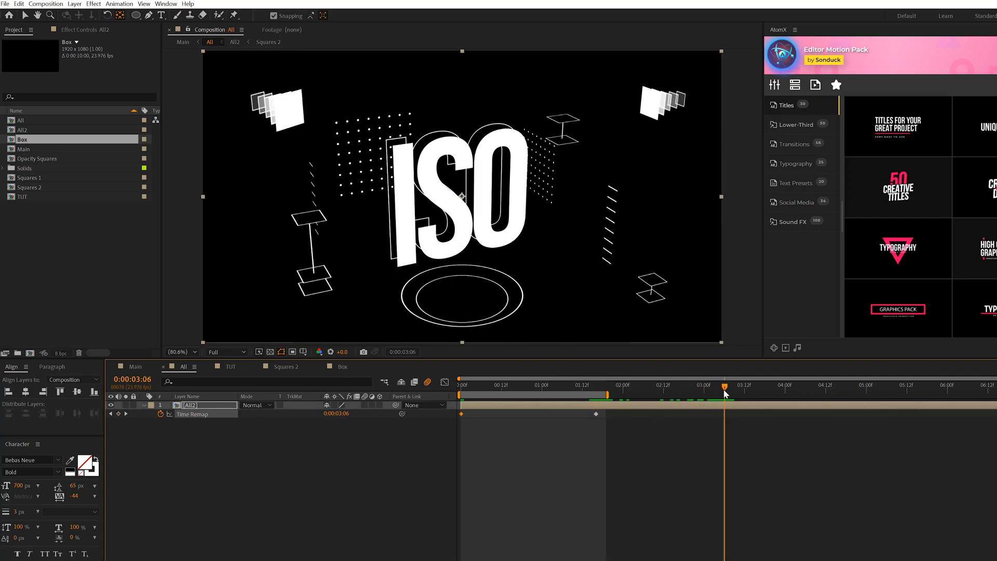
key(ctrl+v)
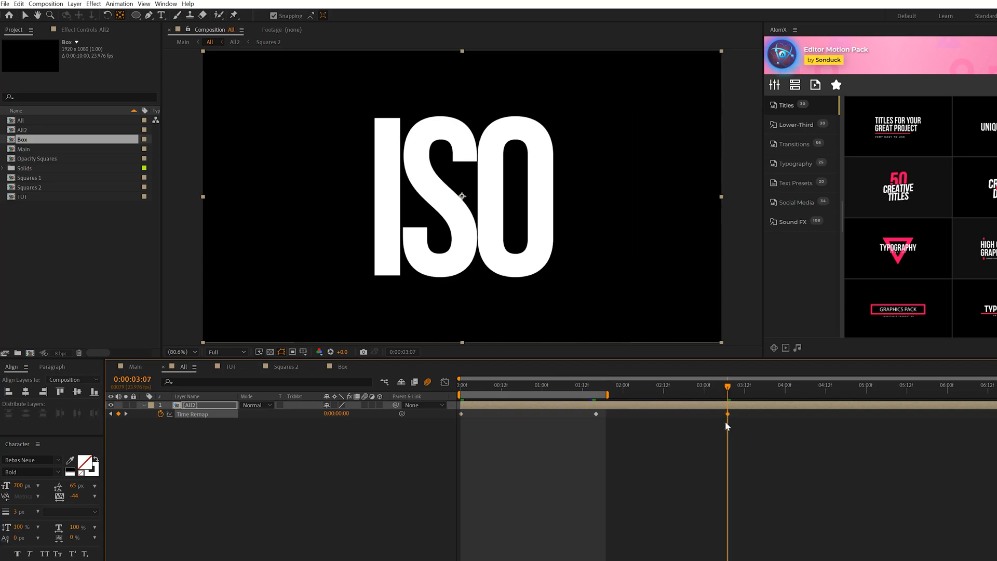
Step: Easy-ease all Time Remap keyframes, end the work area there and preview the rewind loop
drag(762, 412, 424, 425)
key(F9)
key(n)
click(317, 460)
key(space)
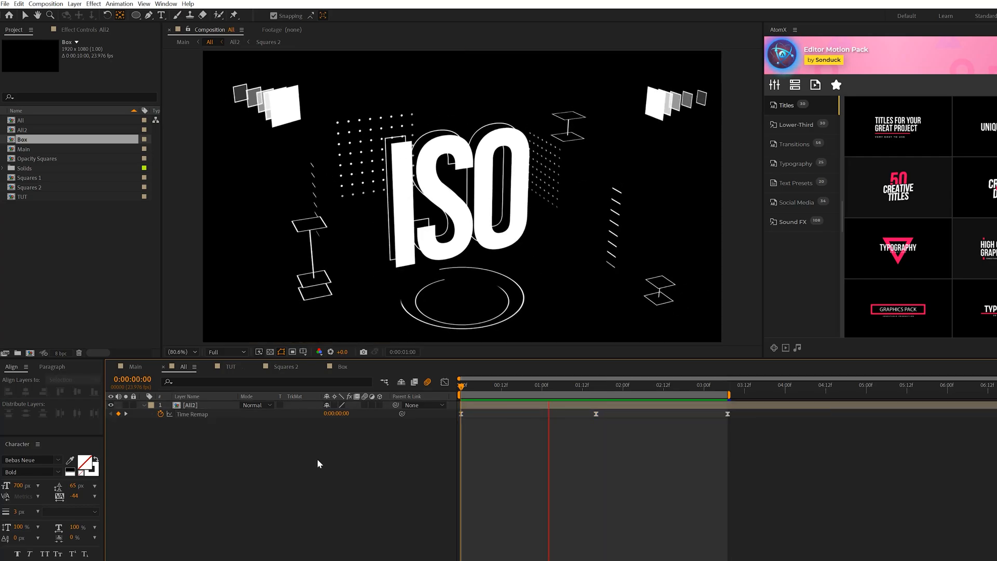